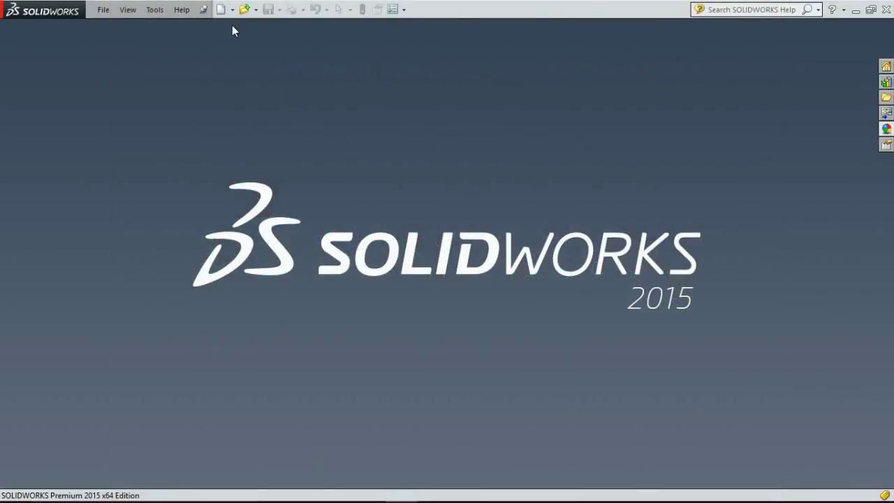
# Step: Create a new part document
pyautogui.click(223, 12)
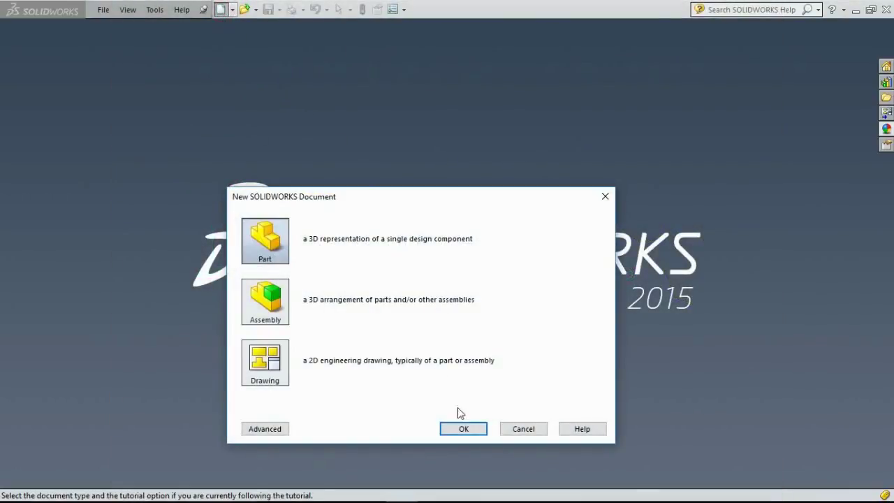
pyautogui.click(463, 427)
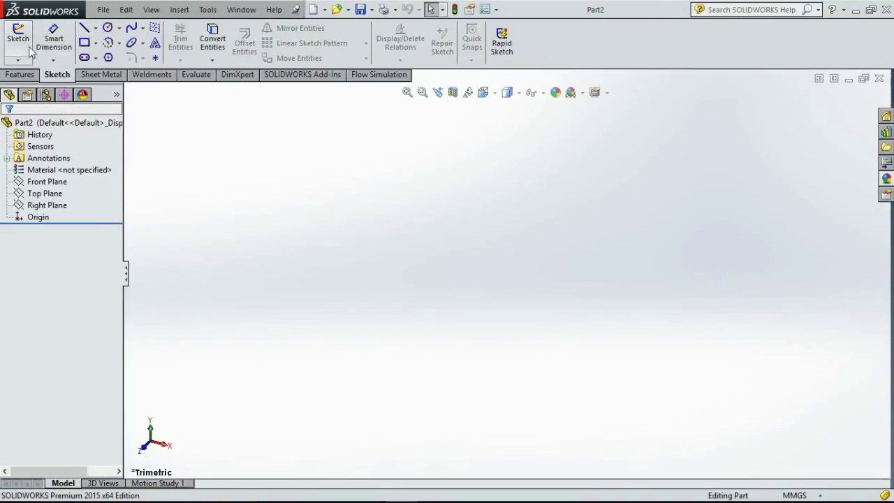
pyautogui.click(25, 76)
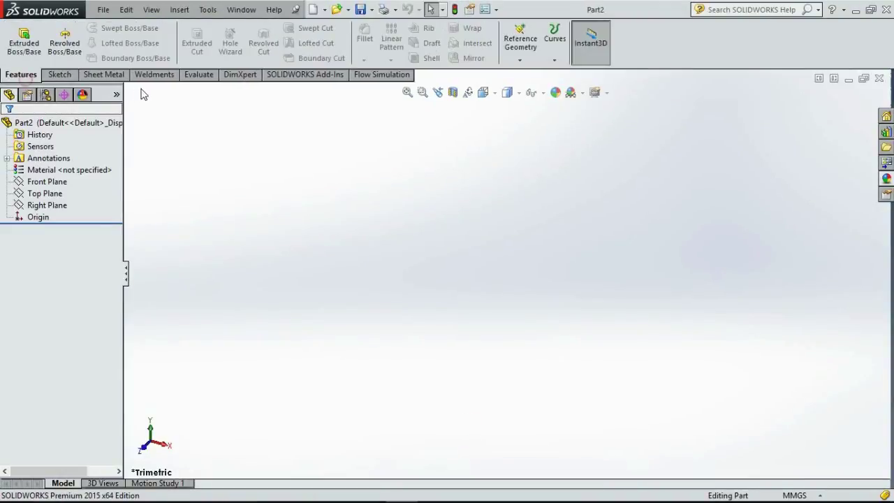
pyautogui.click(56, 75)
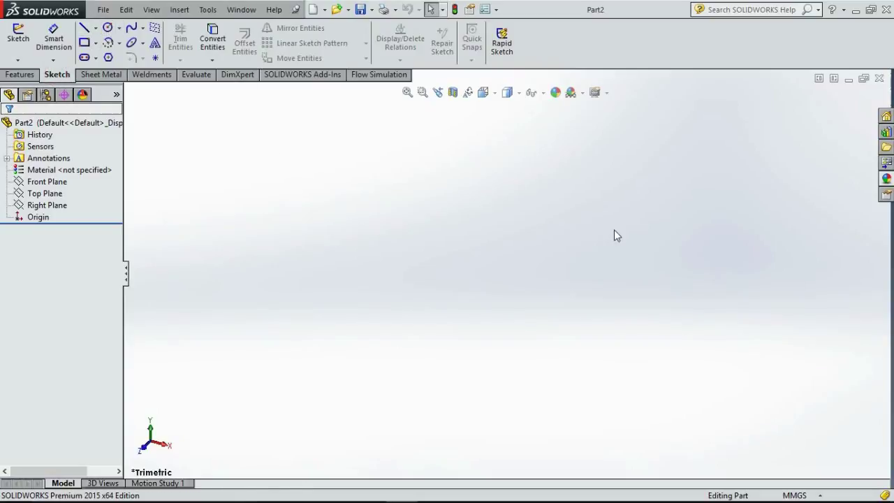
# Step: Start a sketch on the Top Plane and draw a circle centred on the origin
pyautogui.click(23, 40)
pyautogui.click(327, 268)
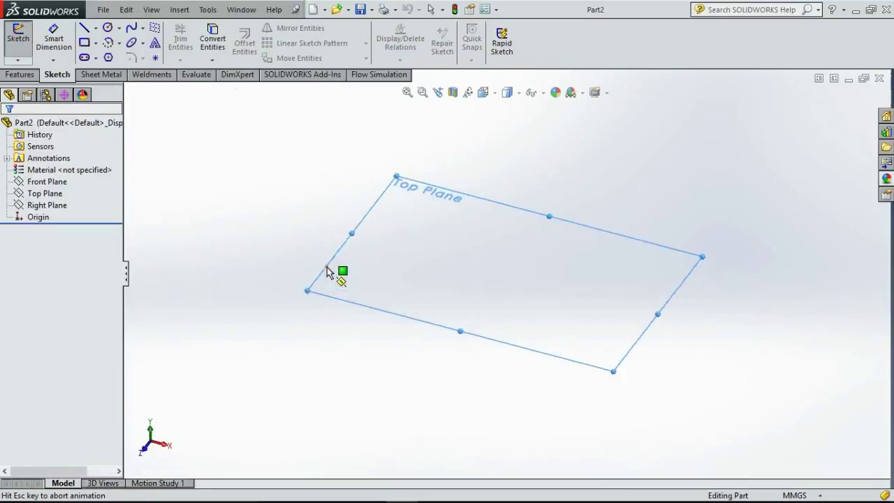
pyautogui.click(95, 28)
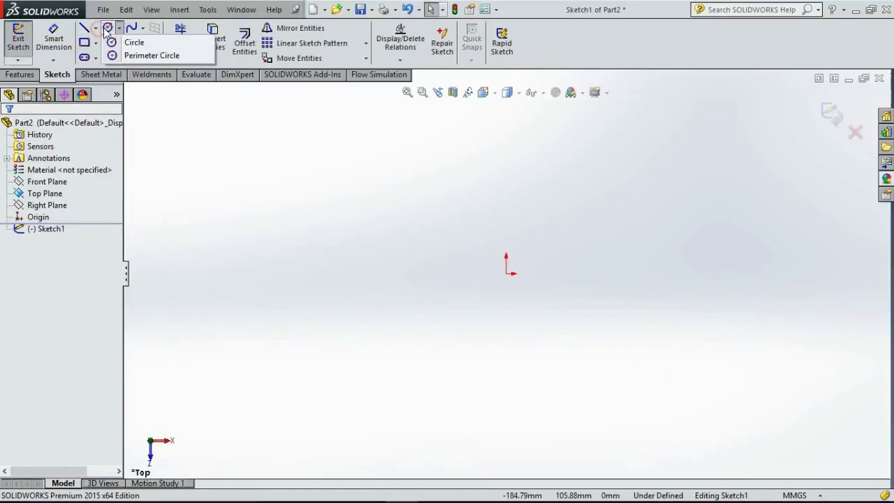
pyautogui.click(115, 42)
pyautogui.moveTo(507, 273); pyautogui.dragTo(506, 192)
# Step: Dimension the circle to a 25 mm diameter
pyautogui.press('d')
pyautogui.click(571, 219)
pyautogui.click(531, 246)
pyautogui.write('25')
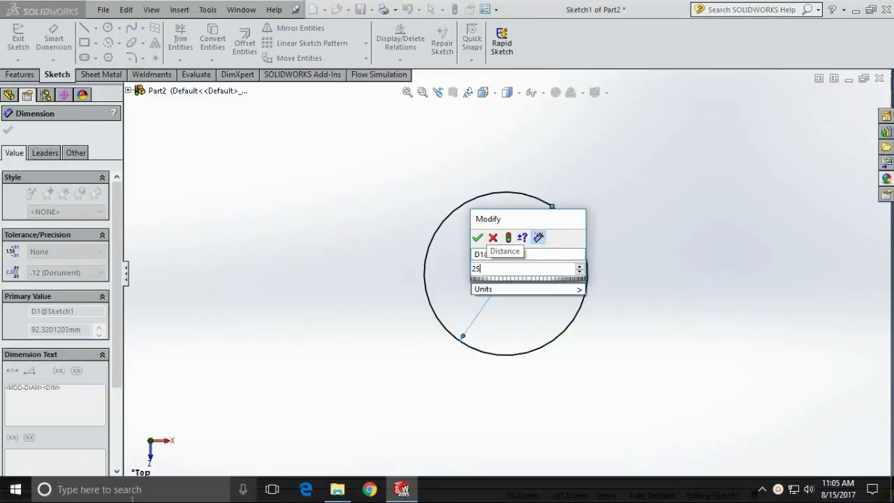
pyautogui.press('Return')
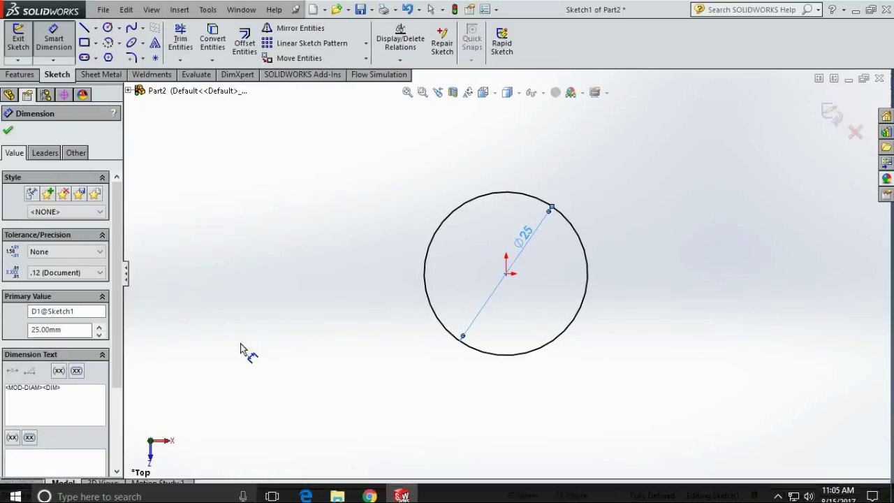
# Step: Start a Helix/Spiral on the 25 mm circle and orbit to view it in 3D
pyautogui.click(24, 77)
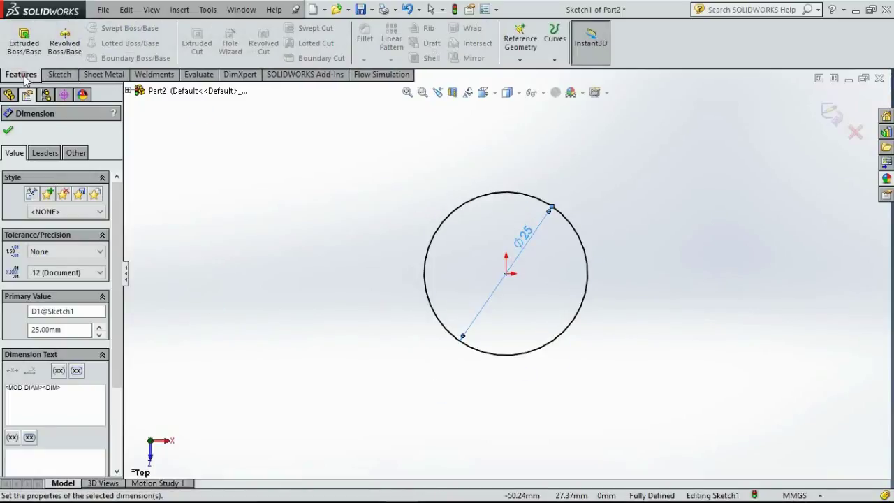
pyautogui.click(554, 63)
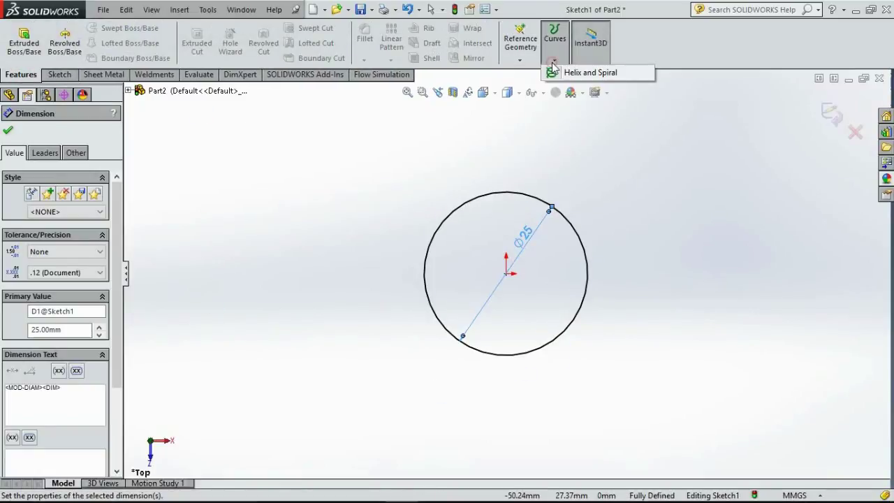
pyautogui.click(590, 73)
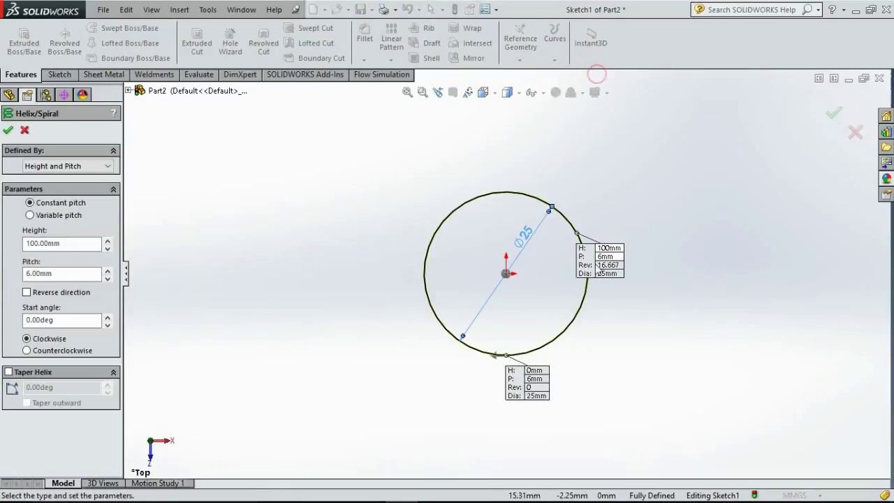
pyautogui.scroll(3, 600, 307)
pyautogui.moveTo(596, 323); pyautogui.dragTo(594, 197, button='middle')
pyautogui.scroll(4, 558, 244)
pyautogui.moveTo(514, 265); pyautogui.dragTo(514, 232, button='middle')
# Step: Define the helix by Height and Pitch after briefly trying Spiral
pyautogui.click(57, 165)
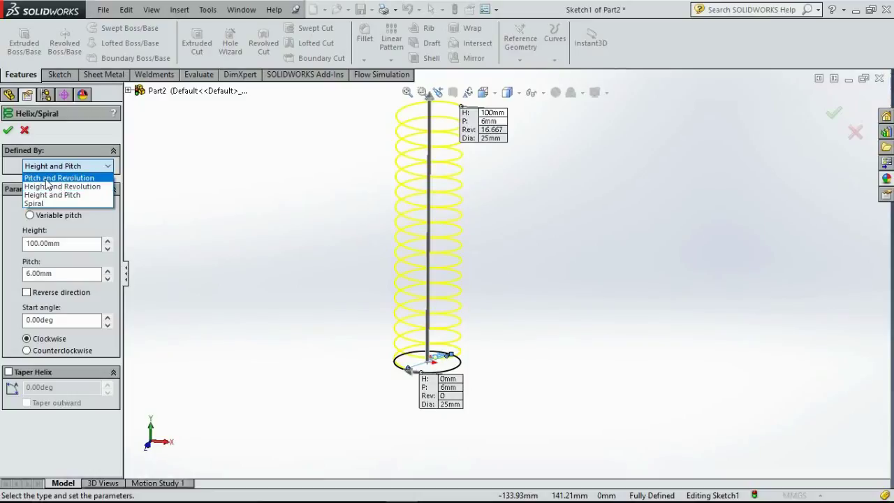
pyautogui.click(77, 203)
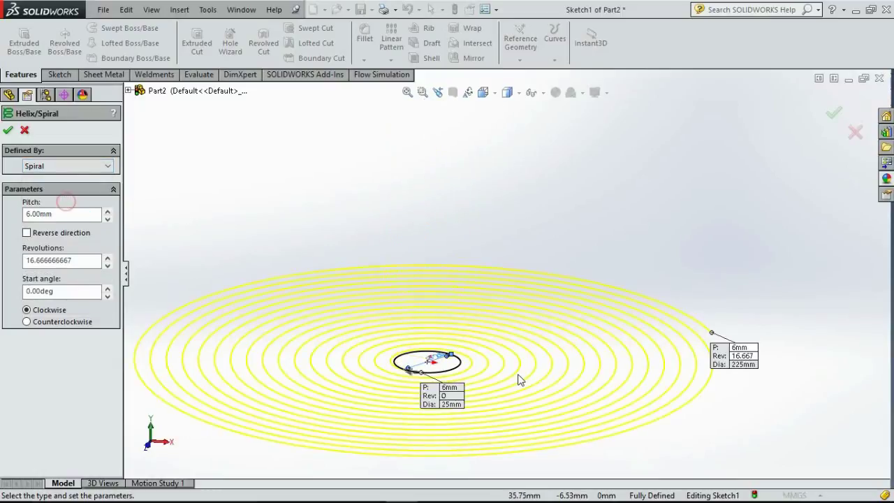
pyautogui.moveTo(515, 298); pyautogui.dragTo(489, 293, button='middle')
pyautogui.click(62, 165)
pyautogui.click(65, 196)
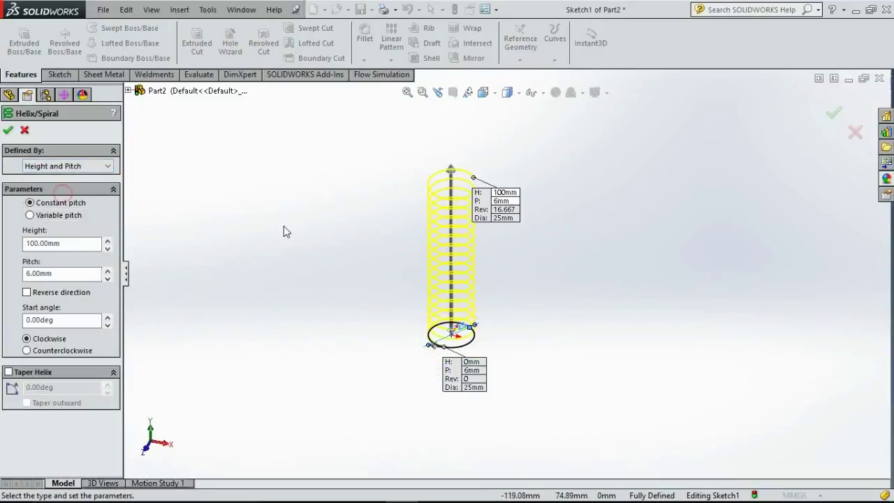
# Step: Set the helix to 100 mm height and 6 mm pitch, winding clockwise
pyautogui.doubleClick(83, 244)
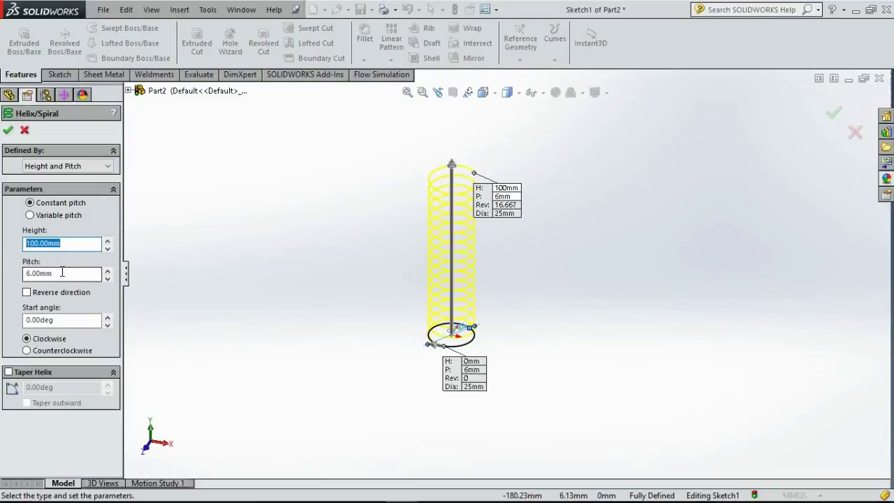
pyautogui.doubleClick(87, 277)
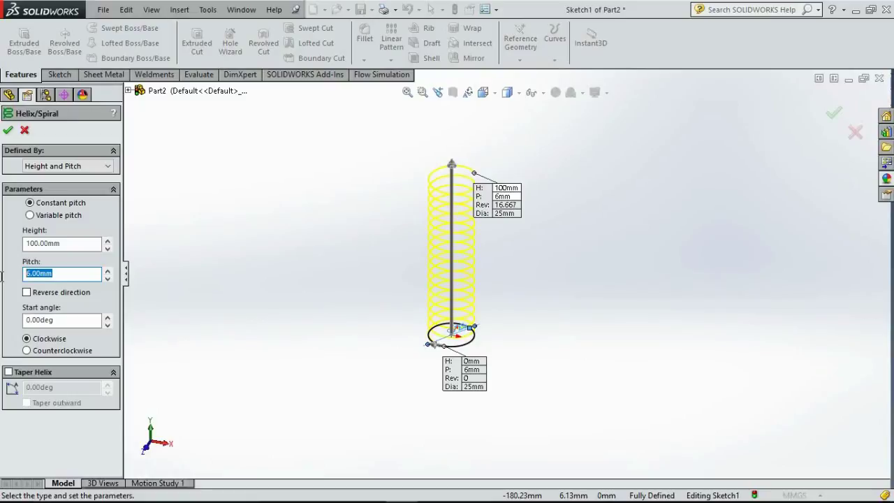
pyautogui.write('7')
pyautogui.click(61, 320)
pyautogui.doubleClick(82, 320)
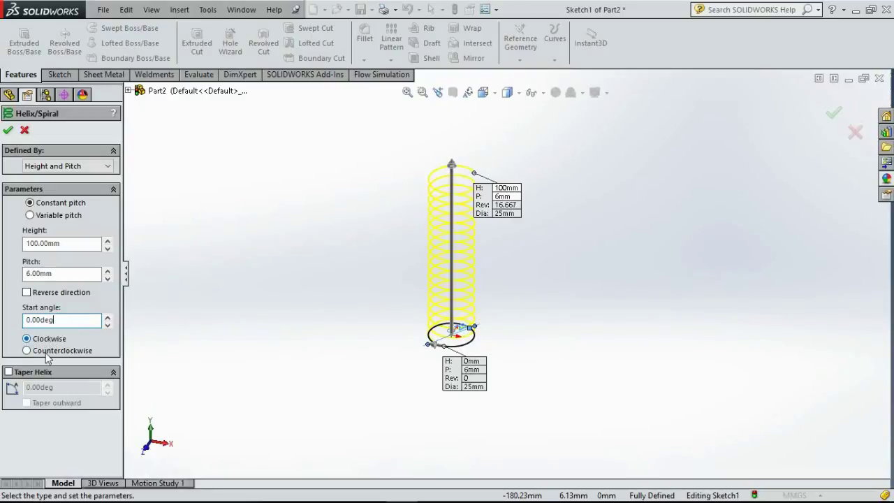
pyautogui.click(37, 351)
pyautogui.click(33, 339)
# Step: Create the helix feature and orbit to a near-front view
pyautogui.click(7, 130)
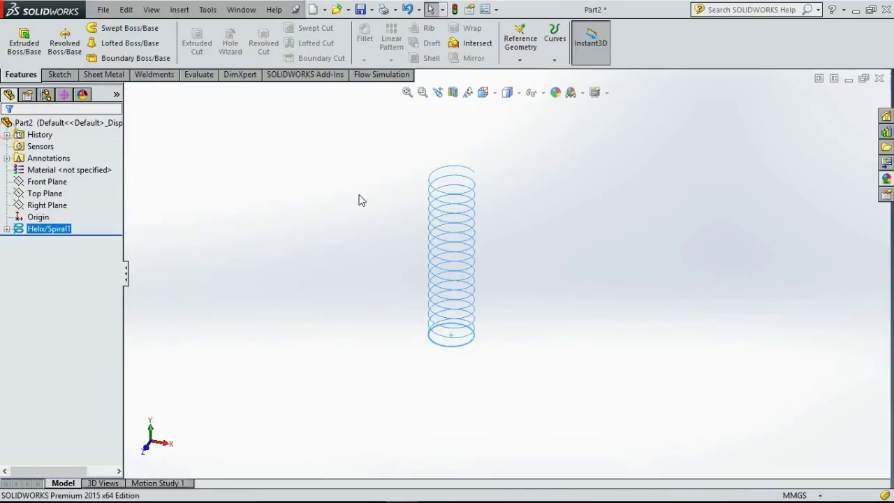
pyautogui.click(540, 249)
pyautogui.moveTo(486, 268); pyautogui.dragTo(483, 231, button='middle')
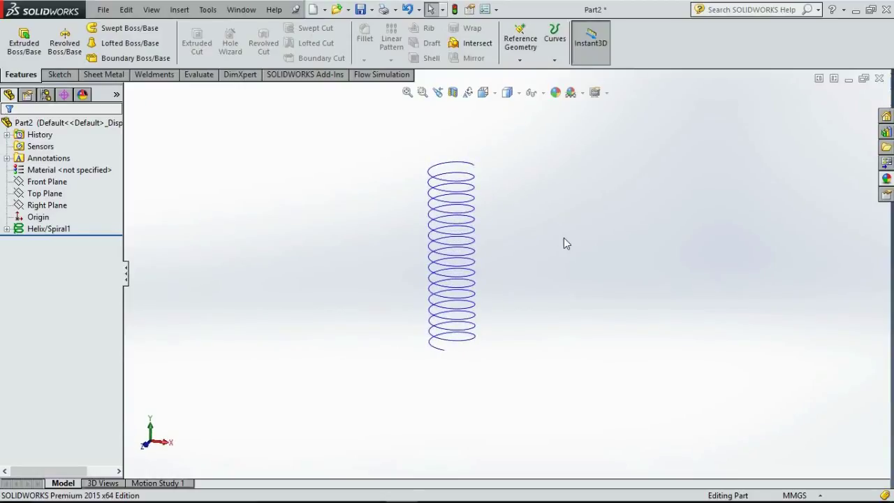
# Step: Start a new sketch on the Right Plane, viewed normal to it
pyautogui.click(60, 74)
pyautogui.click(18, 38)
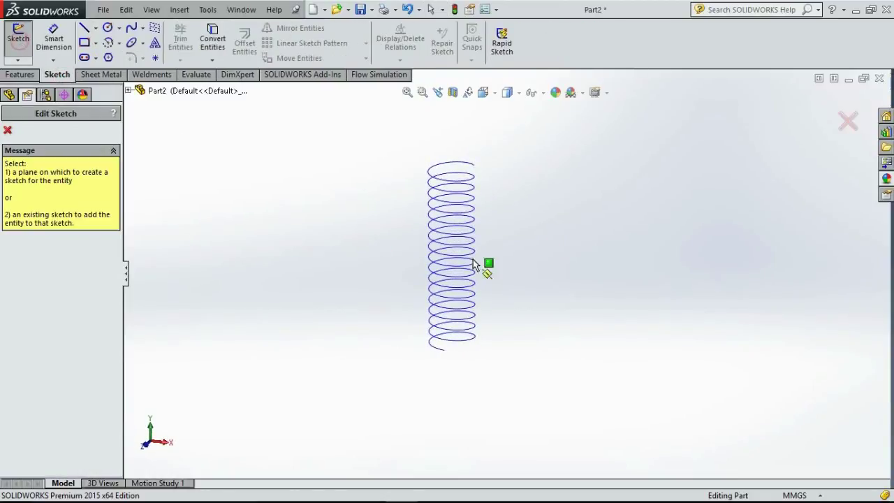
pyautogui.click(10, 94)
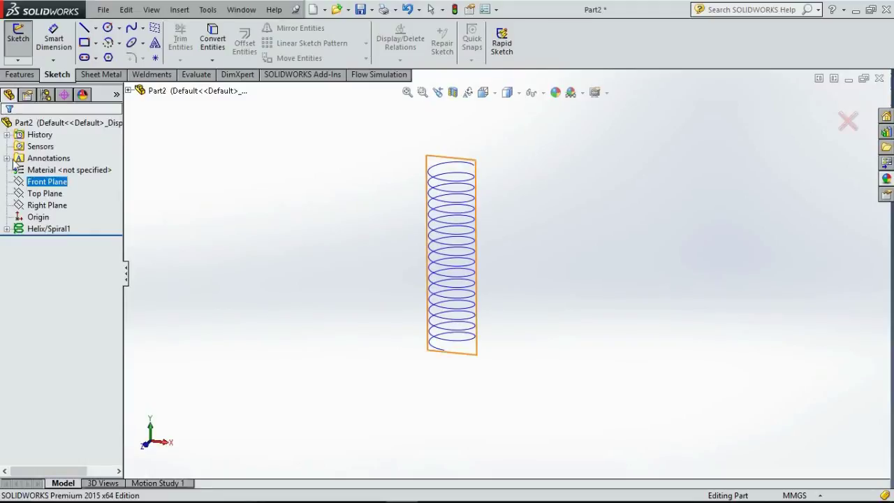
pyautogui.click(48, 205)
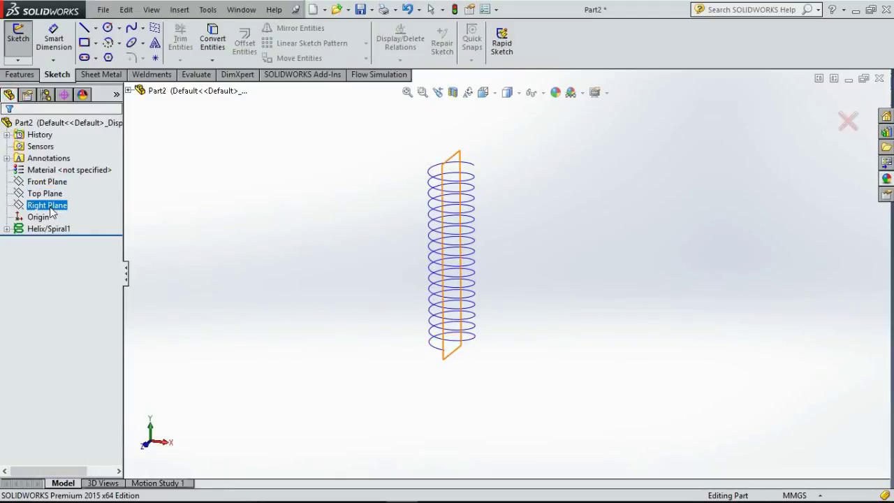
pyautogui.click(483, 92)
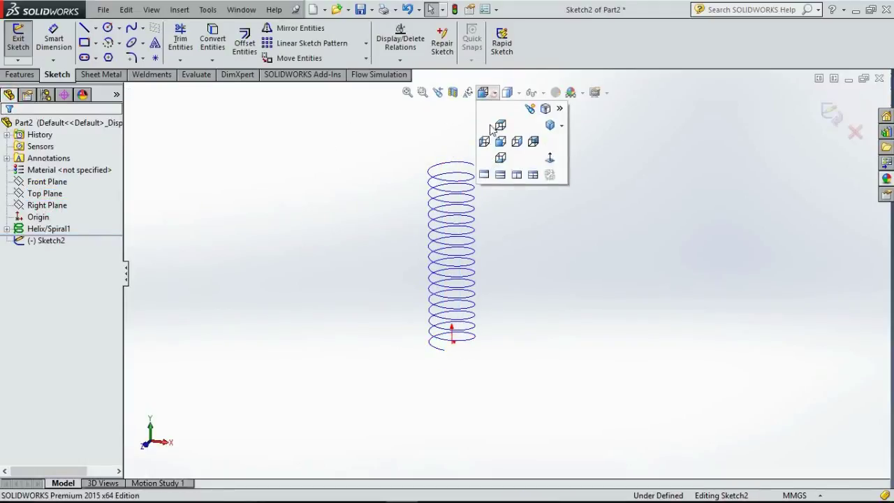
pyautogui.click(497, 141)
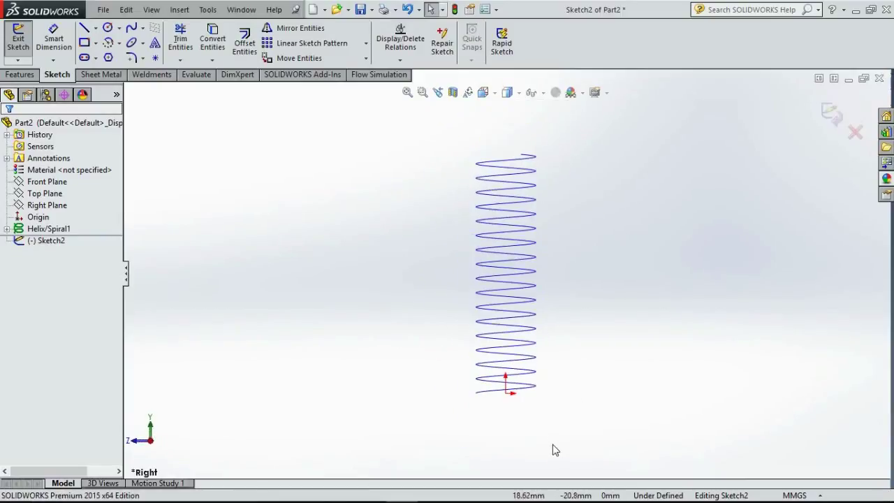
pyautogui.scroll(-5, 542, 419)
# Step: Draw a 2 mm diameter circle at the helix's lower end
pyautogui.click(108, 28)
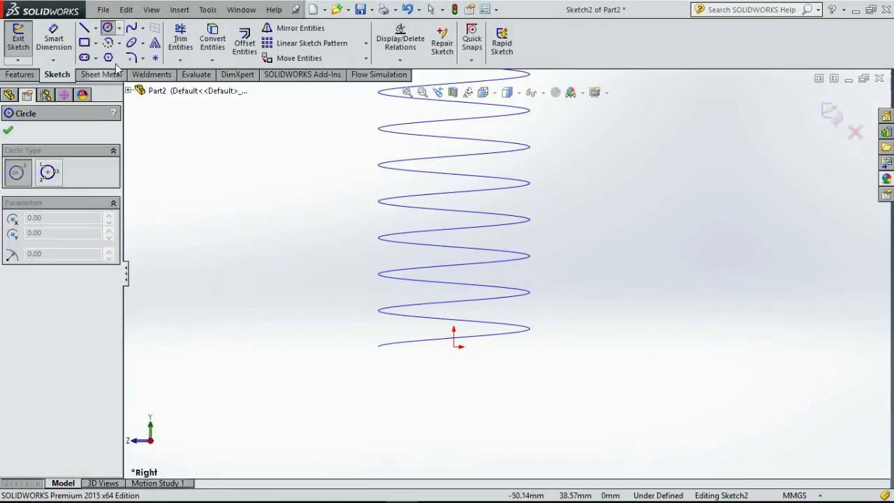
pyautogui.click(378, 345)
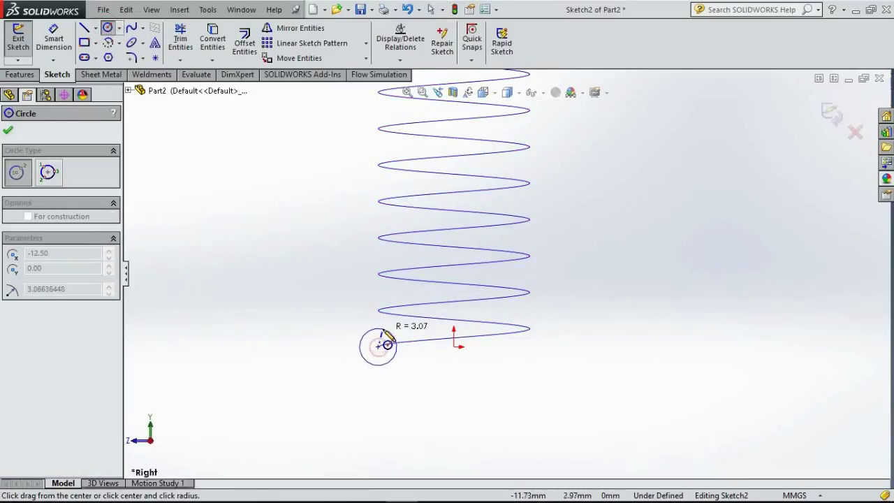
pyautogui.click(388, 340)
pyautogui.click(53, 38)
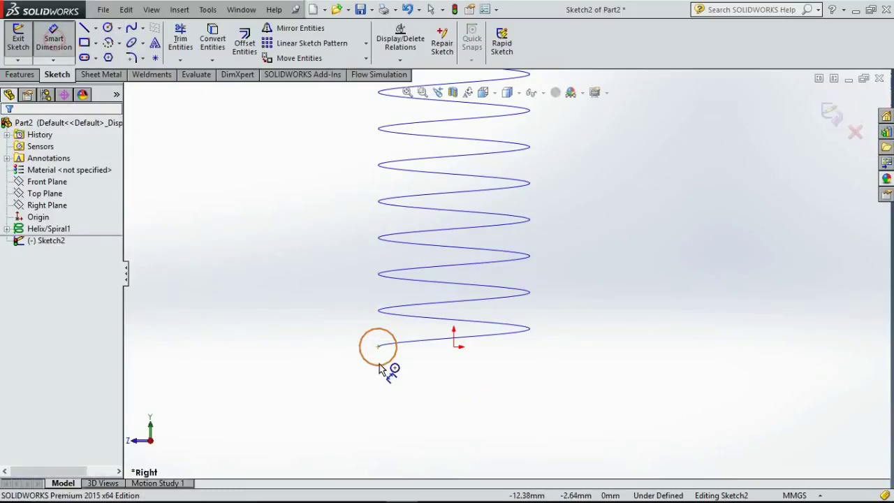
pyautogui.click(379, 364)
pyautogui.click(443, 391)
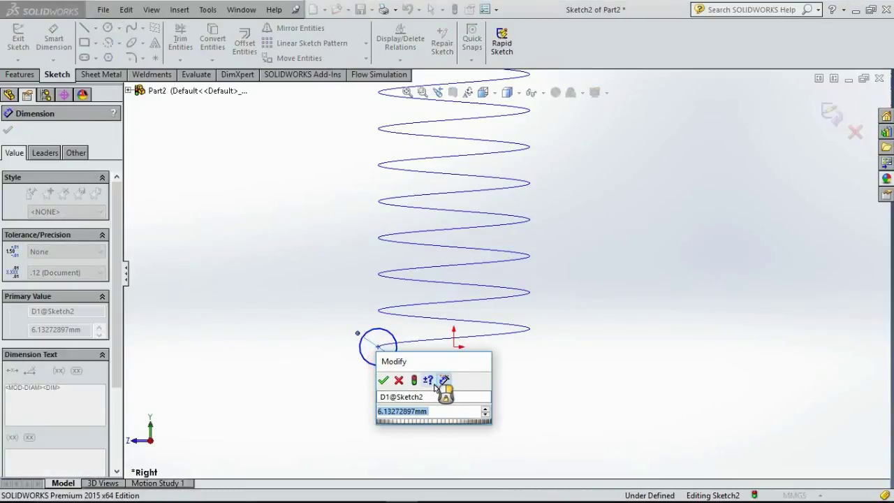
pyautogui.write('2')
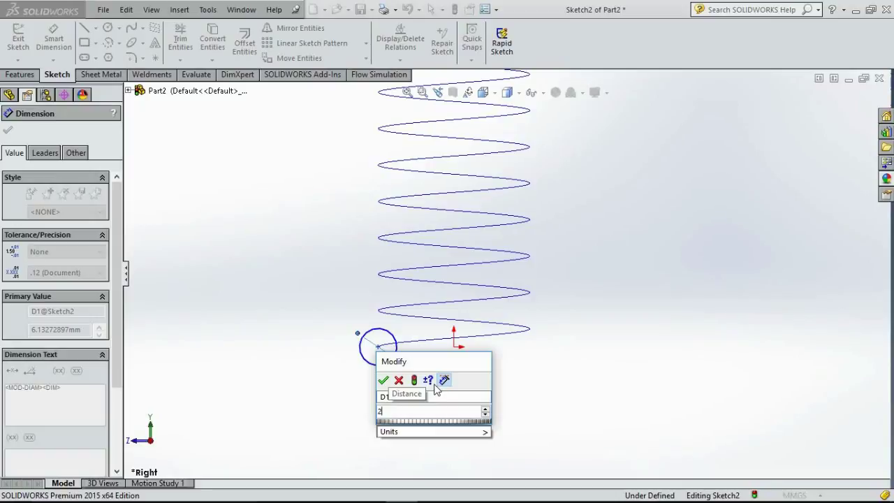
pyautogui.press('Return')
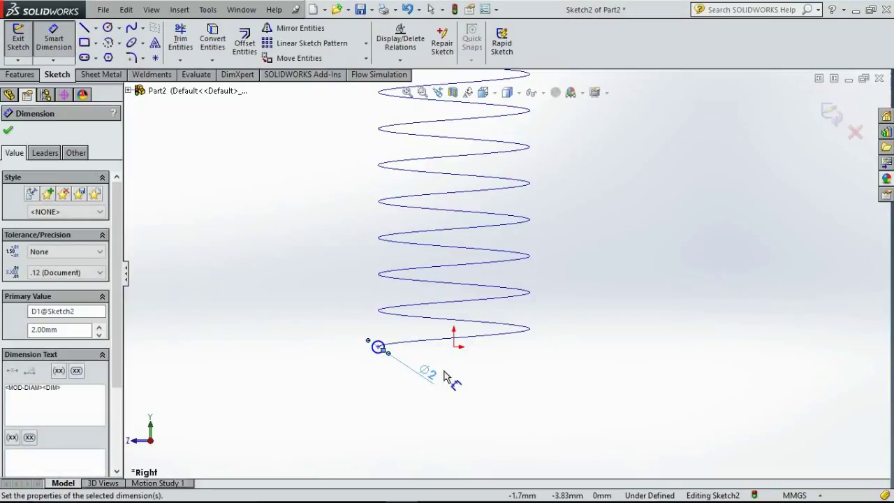
# Step: Pierce the circle's centre onto the helix and close Sketch2
pyautogui.scroll(-3, 413, 358)
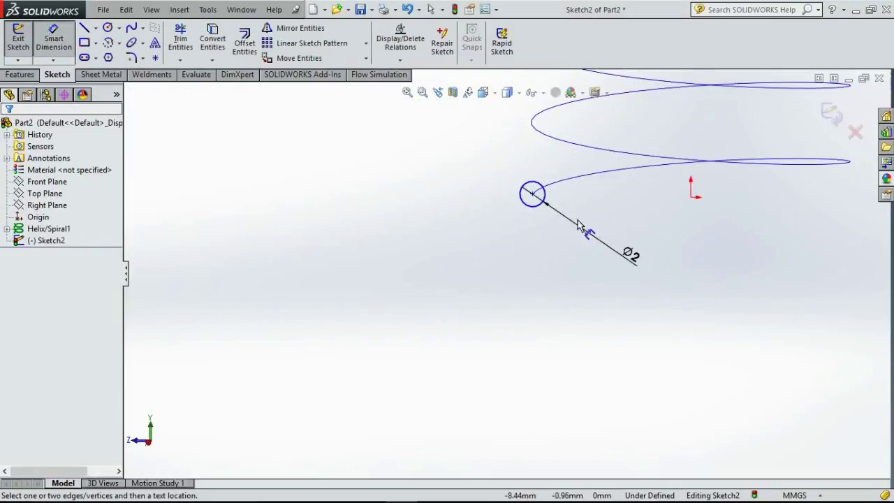
pyautogui.click(532, 194)
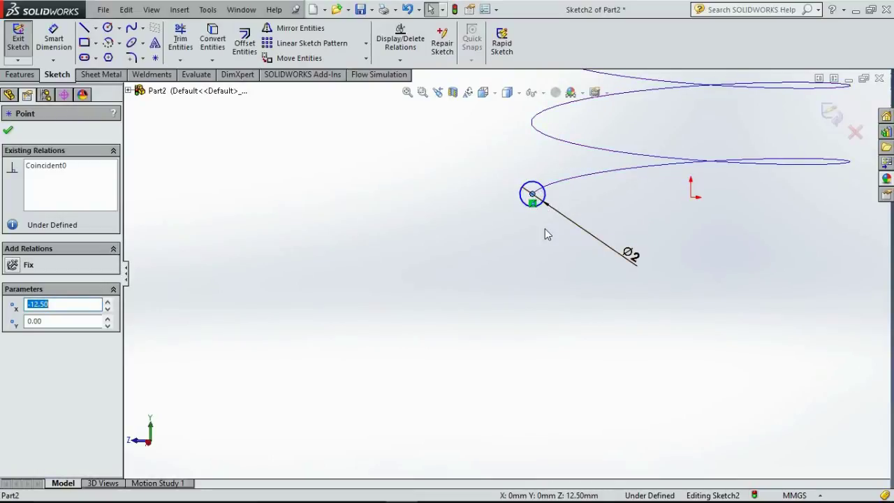
pyautogui.keyDown('ctrl'); pyautogui.click(571, 182); pyautogui.keyUp('ctrl')
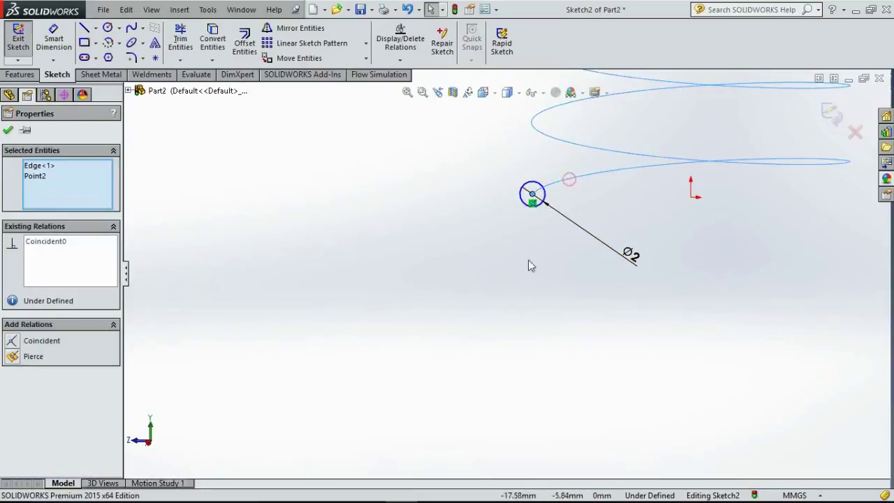
pyautogui.click(16, 357)
pyautogui.click(678, 315)
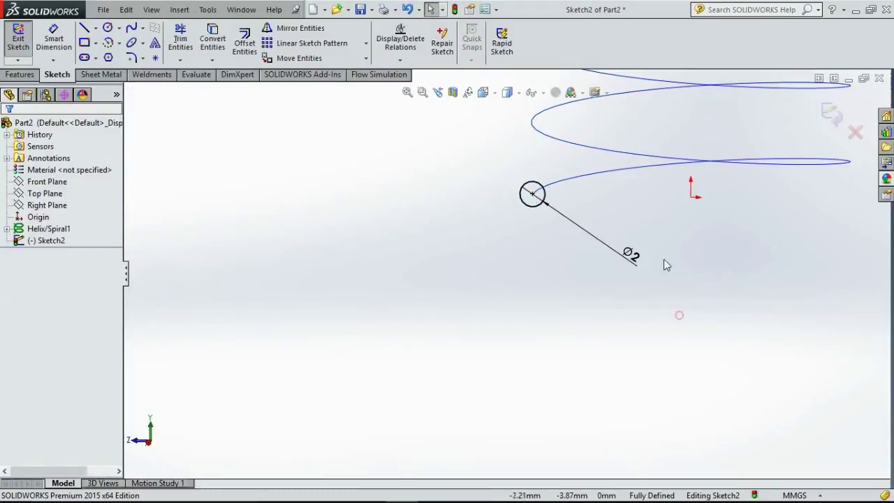
pyautogui.press('z')
pyautogui.press('f')
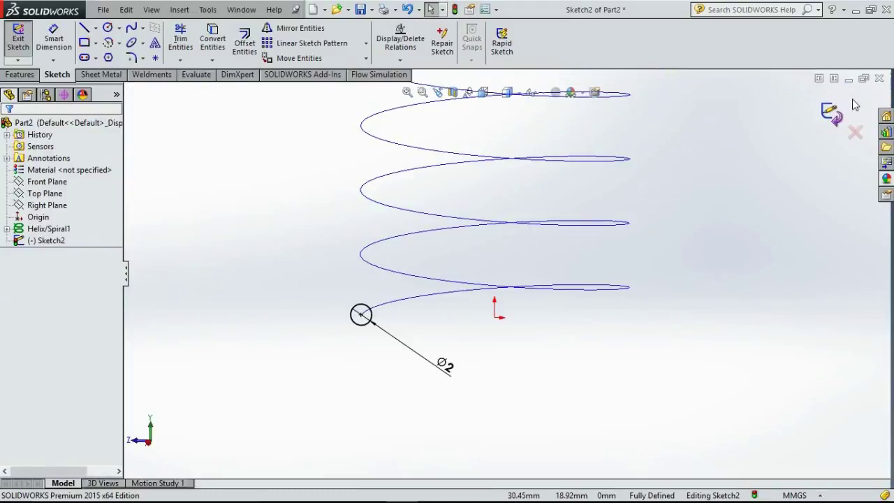
pyautogui.click(831, 113)
# Step: Sweep the 2 mm Sketch2 circle along the helix path to create Sweep1
pyautogui.press('f')
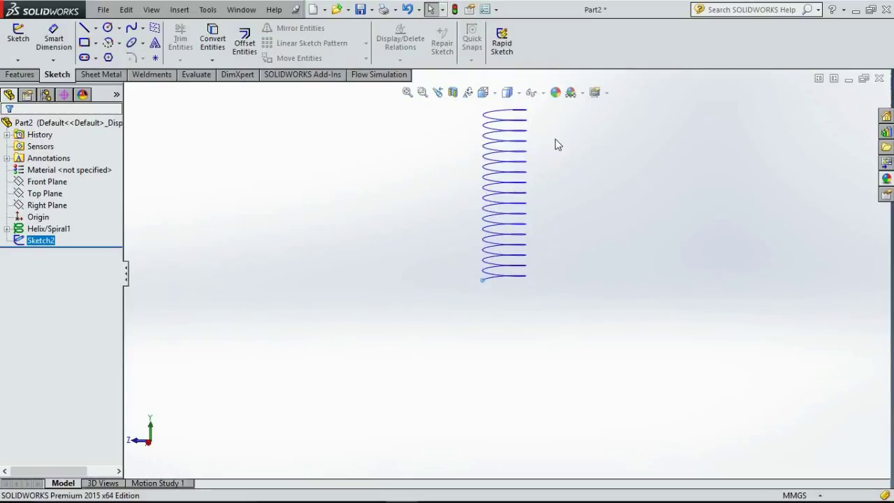
pyautogui.click(23, 74)
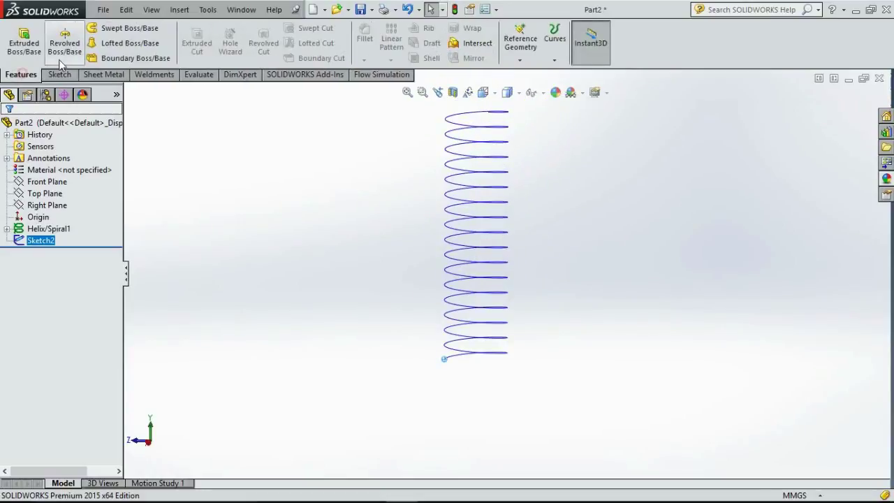
pyautogui.click(117, 28)
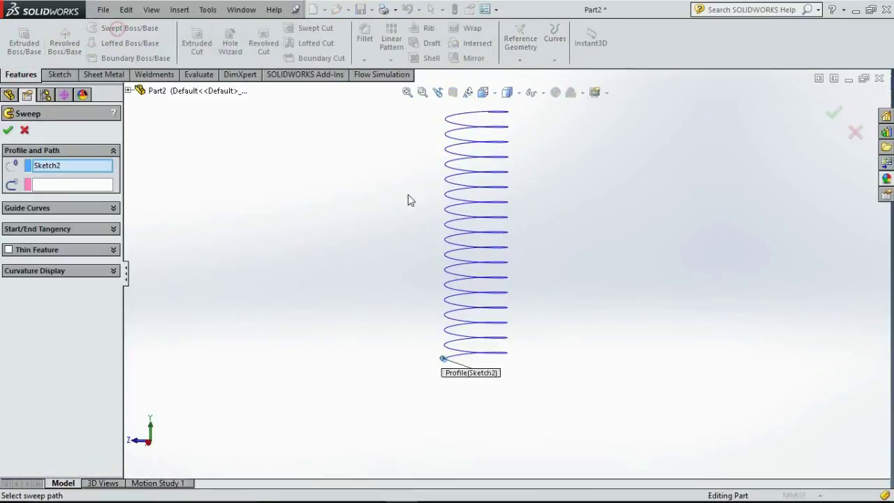
pyautogui.click(59, 168)
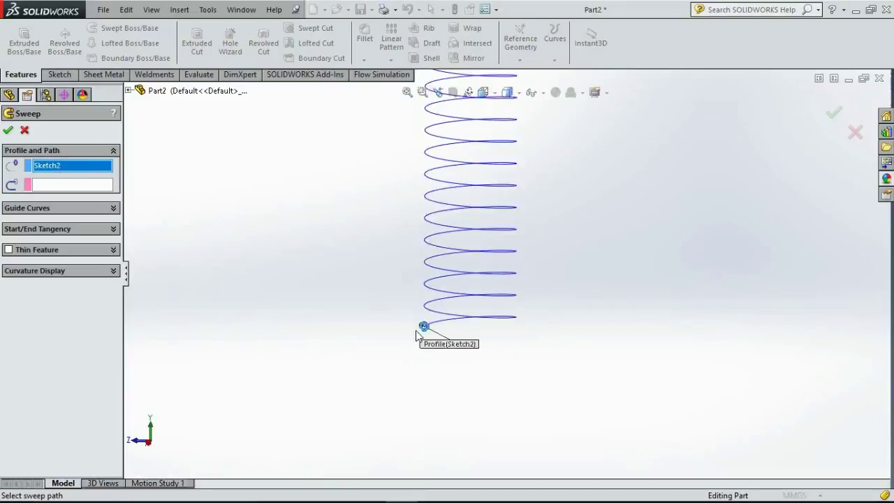
pyautogui.scroll(2, 543, 175)
pyautogui.click(60, 185)
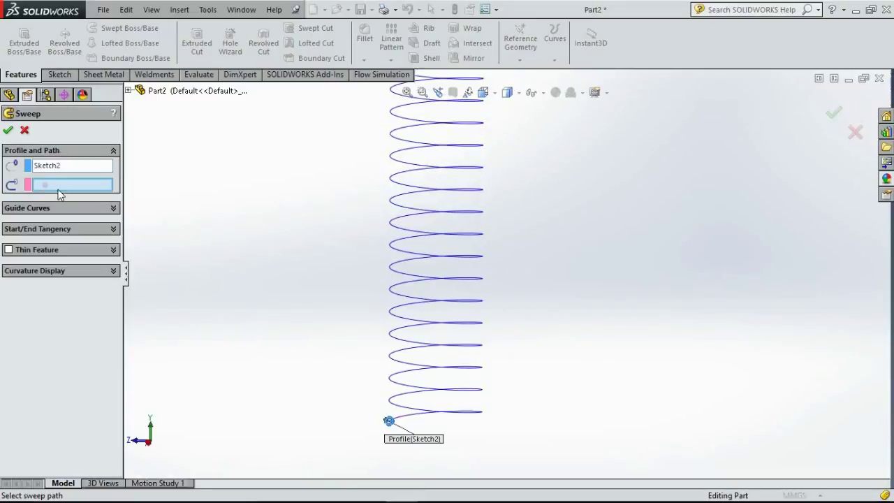
pyautogui.click(450, 324)
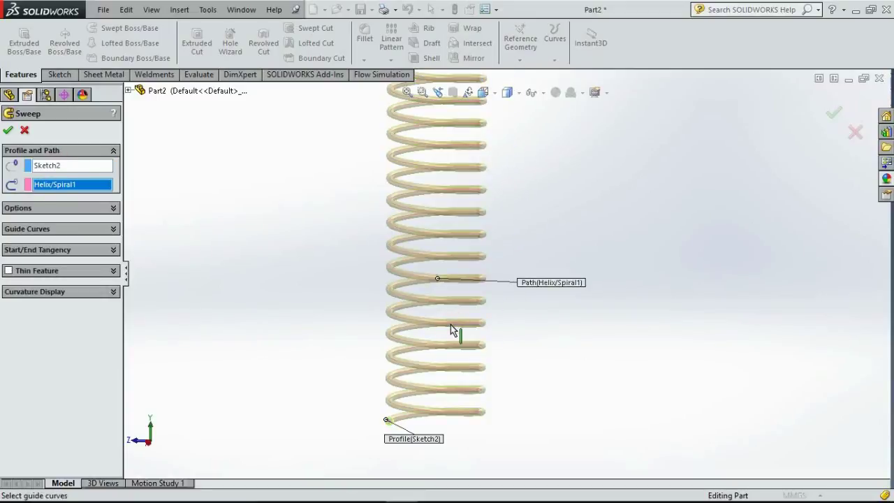
pyautogui.rightClick(450, 324)
pyautogui.click(587, 333)
pyautogui.scroll(-3, 538, 266)
pyautogui.moveTo(530, 222)
pyautogui.mouseDown(button='middle')
pyautogui.moveTo(513, 254)
pyautogui.moveTo(531, 235)
pyautogui.mouseUp(button='middle')
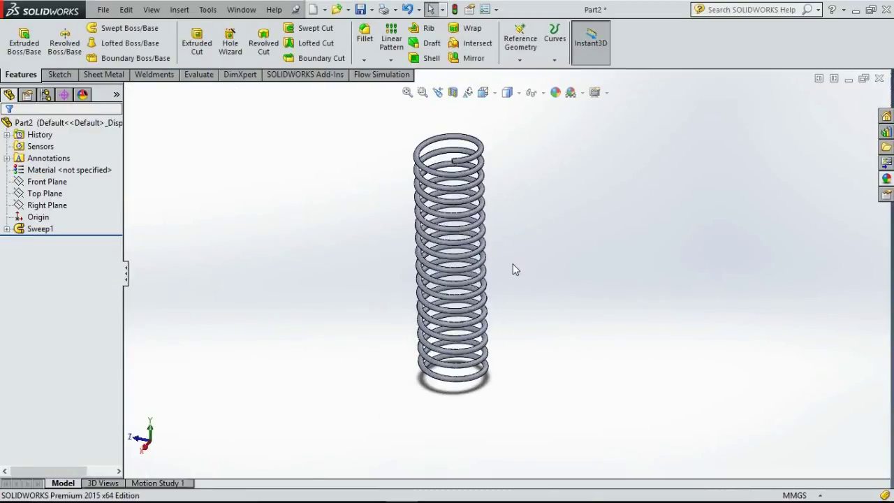
pyautogui.moveTo(503, 307); pyautogui.dragTo(451, 381, button='middle')
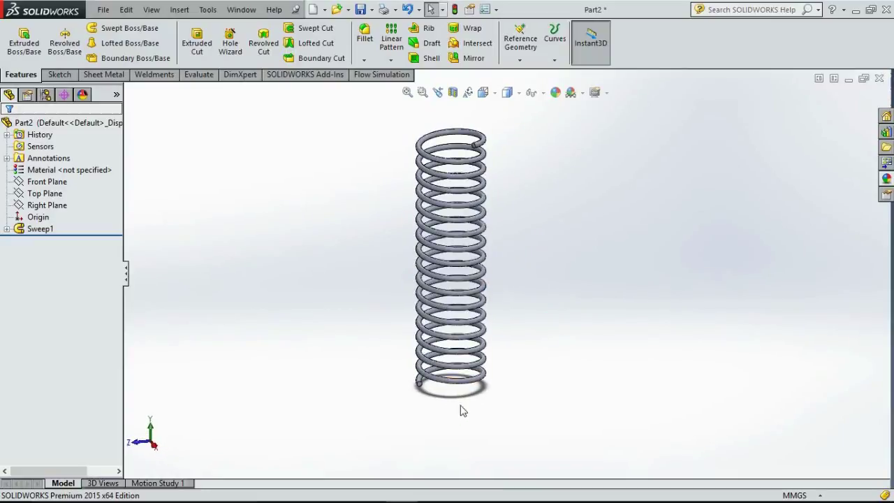
pyautogui.moveTo(561, 275); pyautogui.dragTo(526, 326, button='middle')
pyautogui.moveTo(500, 248); pyautogui.dragTo(493, 142, button='middle')
pyautogui.scroll(-3, 487, 181)
pyautogui.scroll(5, 495, 339)
pyautogui.scroll(-5, 504, 179)
pyautogui.scroll(4, 512, 265)
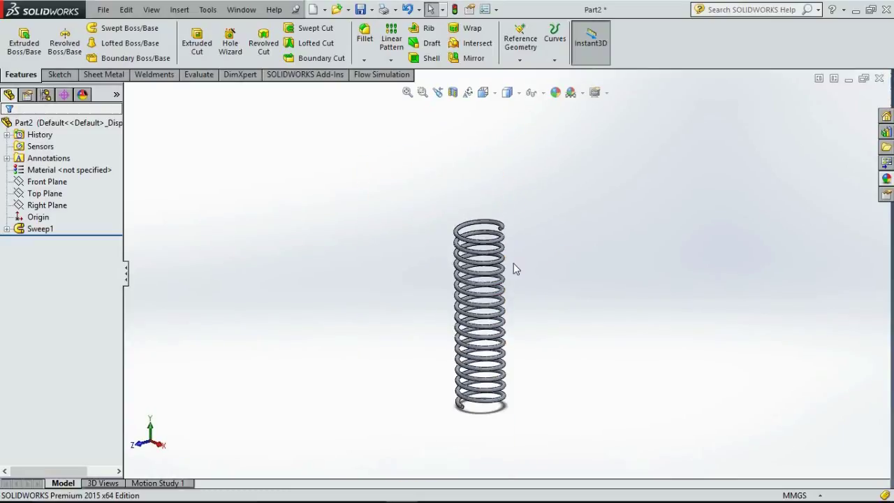
pyautogui.scroll(-2, 512, 266)
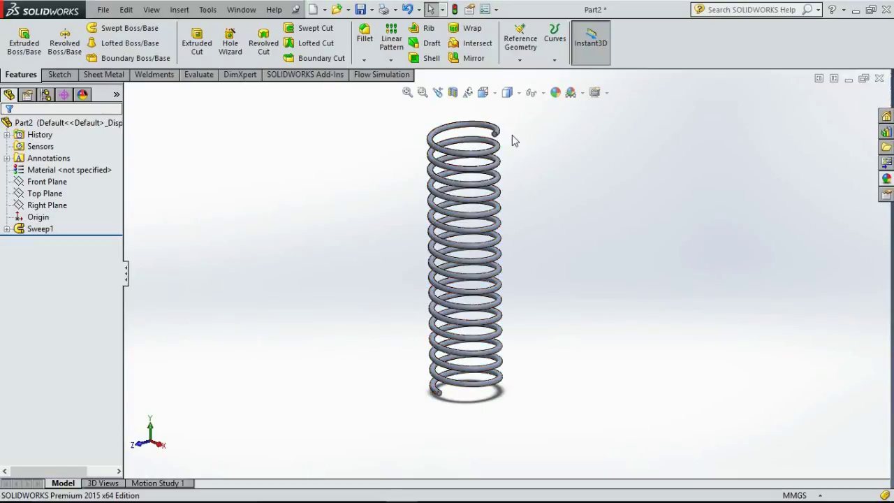
pyautogui.scroll(-1, 511, 133)
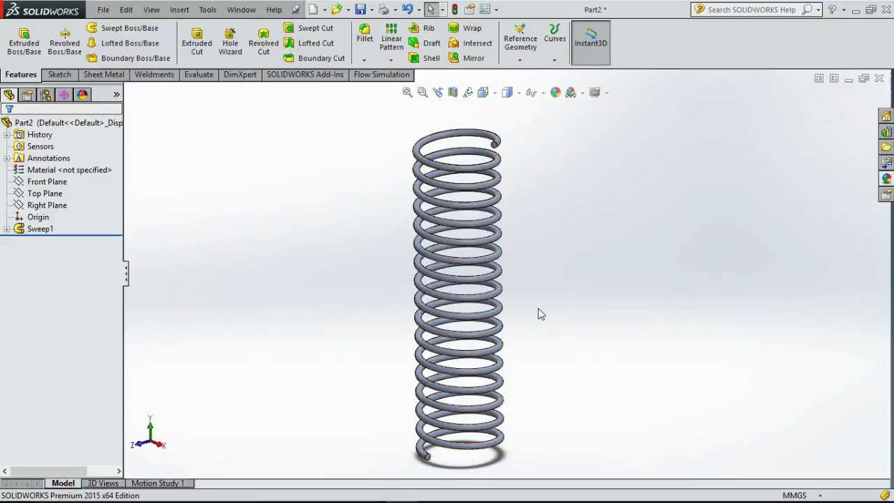
pyautogui.scroll(2, 549, 316)
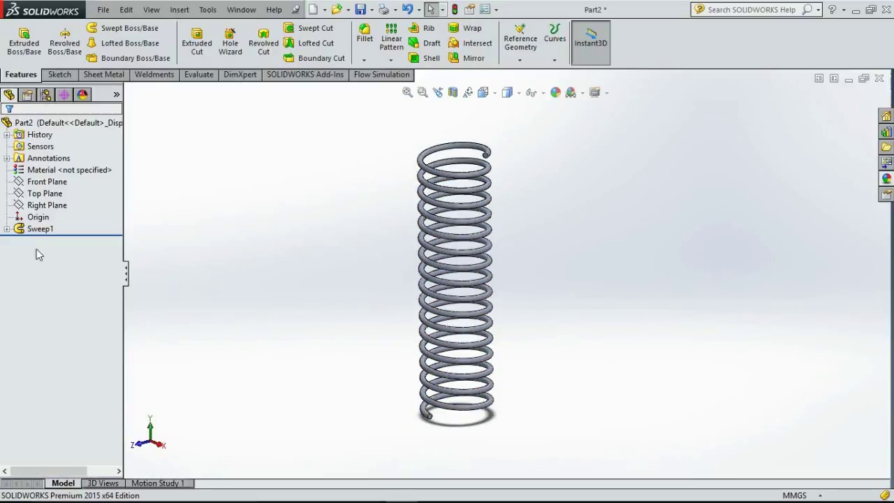
# Step: Edit Helix/Spiral1 under Sweep1 and switch it to variable pitch
pyautogui.click(7, 229)
pyautogui.click(56, 253)
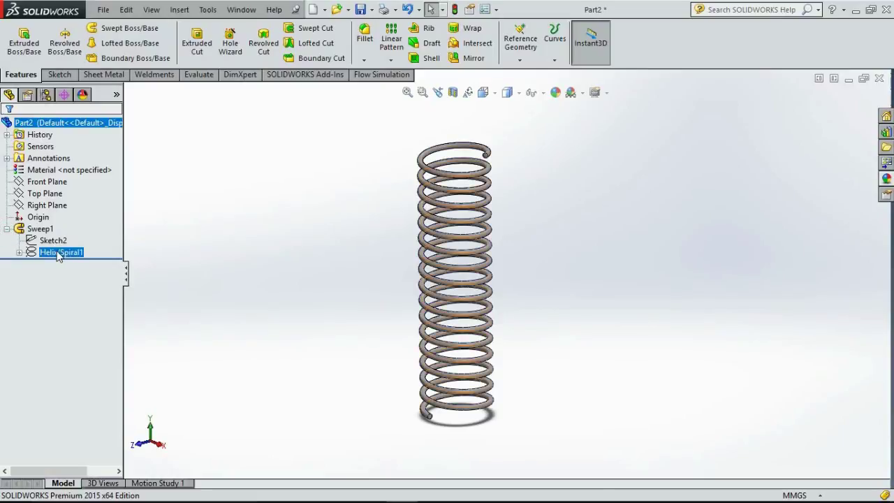
pyautogui.rightClick(55, 253)
pyautogui.click(62, 216)
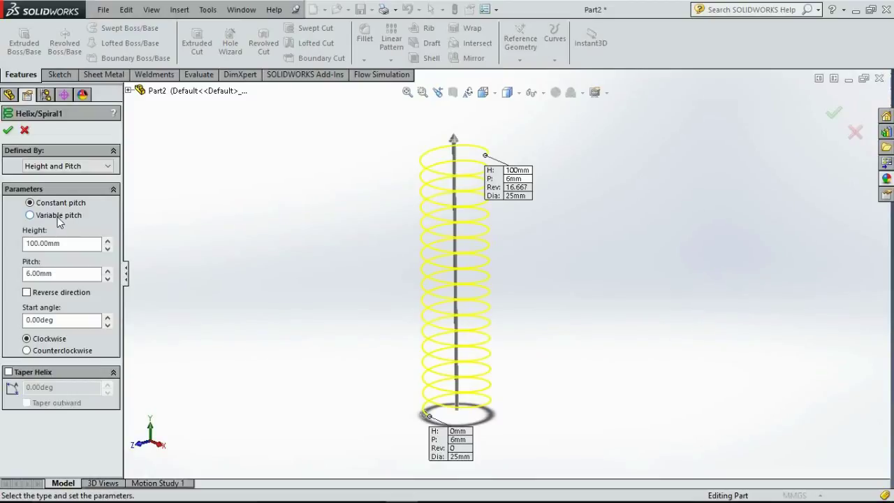
pyautogui.click(30, 215)
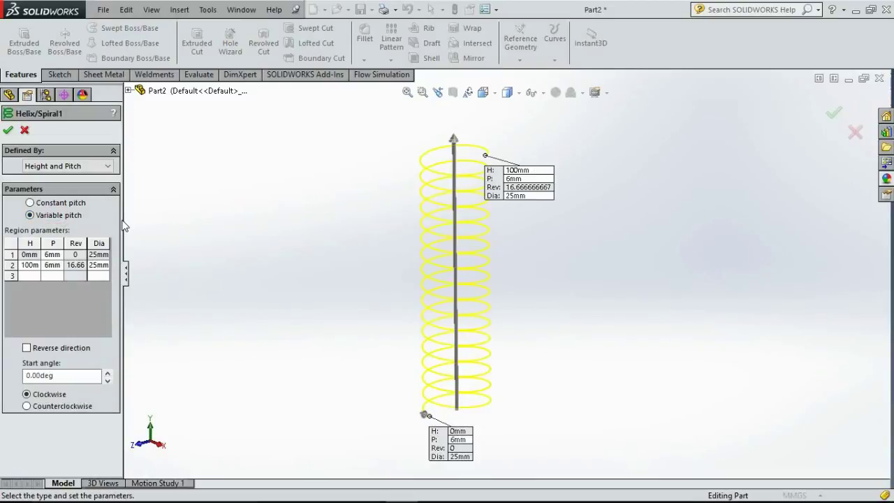
# Step: Widen the PropertyManager so the H, P, Rev and Dia region columns fit
pyautogui.moveTo(122, 220); pyautogui.dragTo(205, 227)
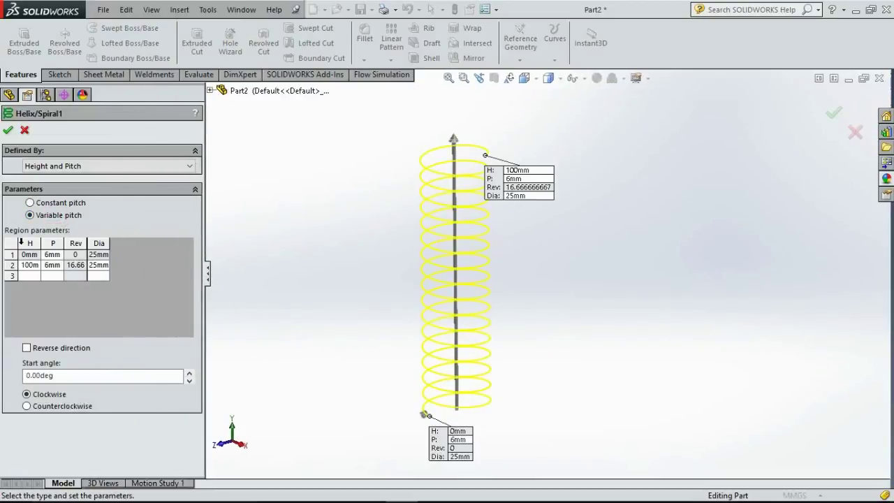
pyautogui.moveTo(19, 242); pyautogui.dragTo(155, 242)
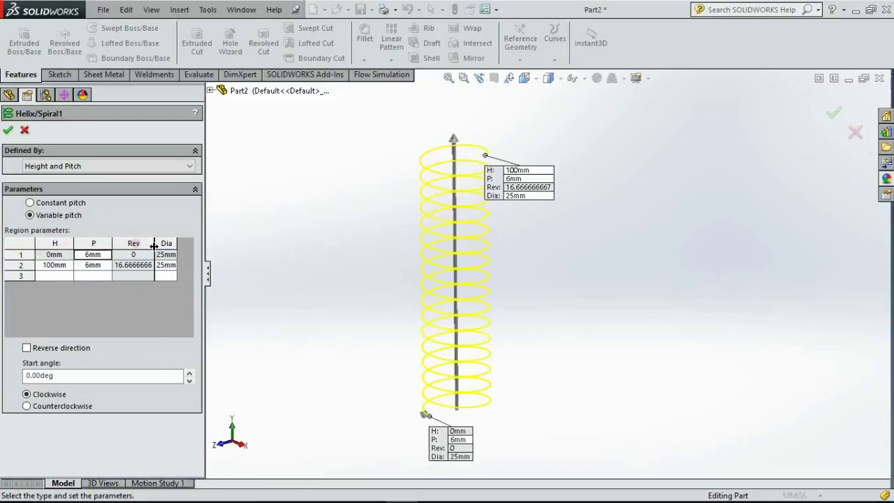
pyautogui.click(56, 240)
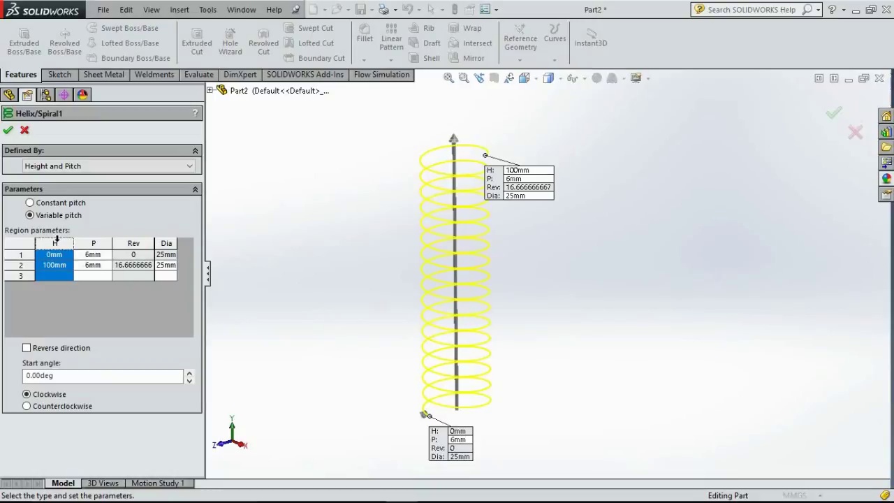
pyautogui.click(95, 242)
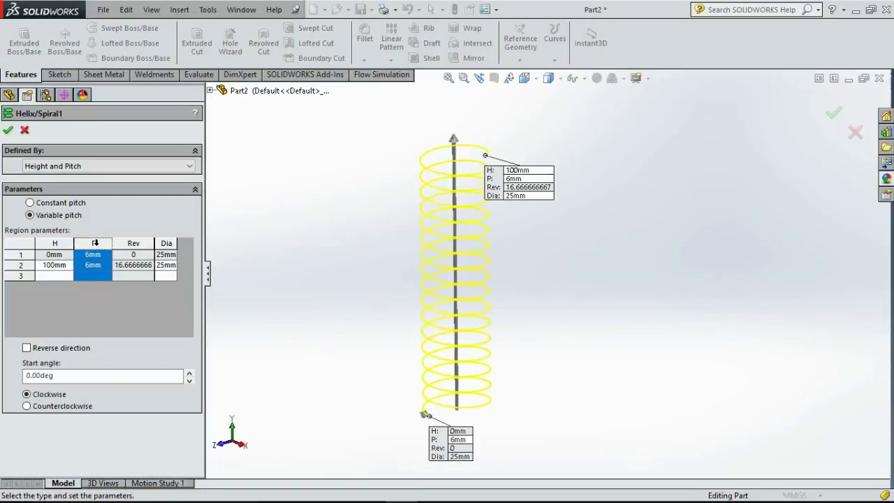
pyautogui.click(134, 243)
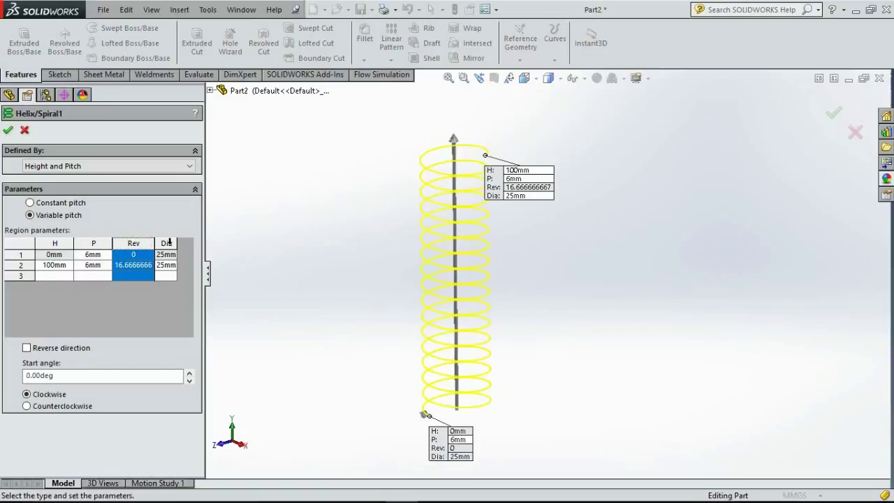
pyautogui.click(169, 242)
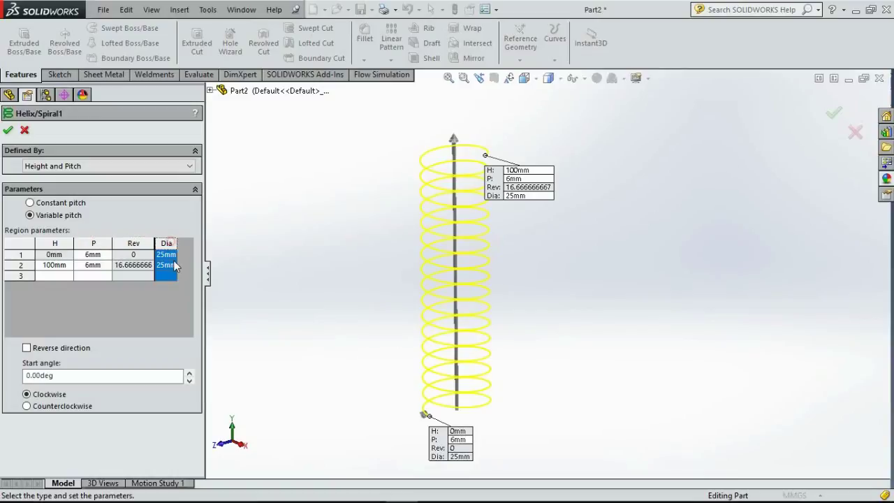
pyautogui.click(57, 265)
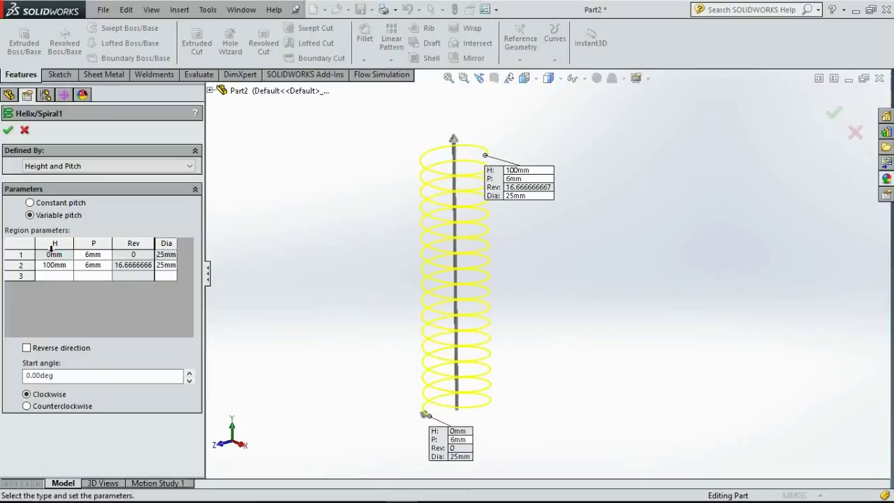
# Step: Set row 1 pitch to 2.01 mm and row 2 to 3 mm height at 2.01 mm pitch
pyautogui.click(96, 254)
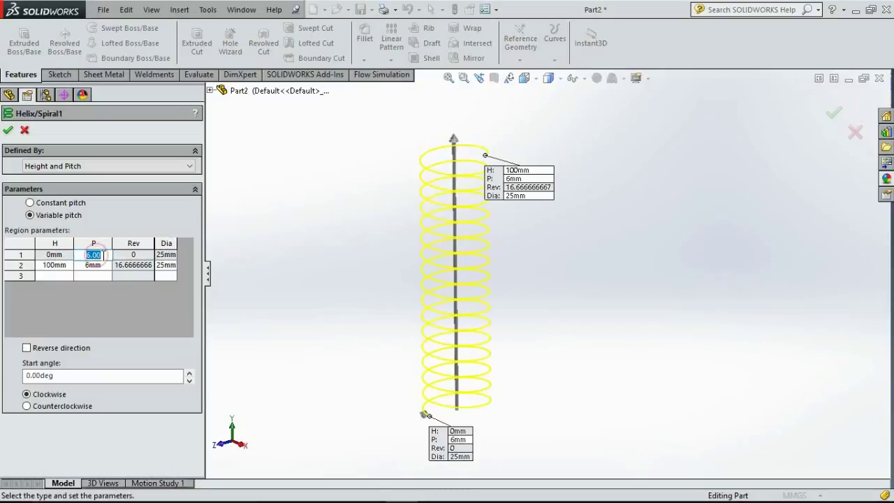
pyautogui.write('2.01')
pyautogui.click(106, 266)
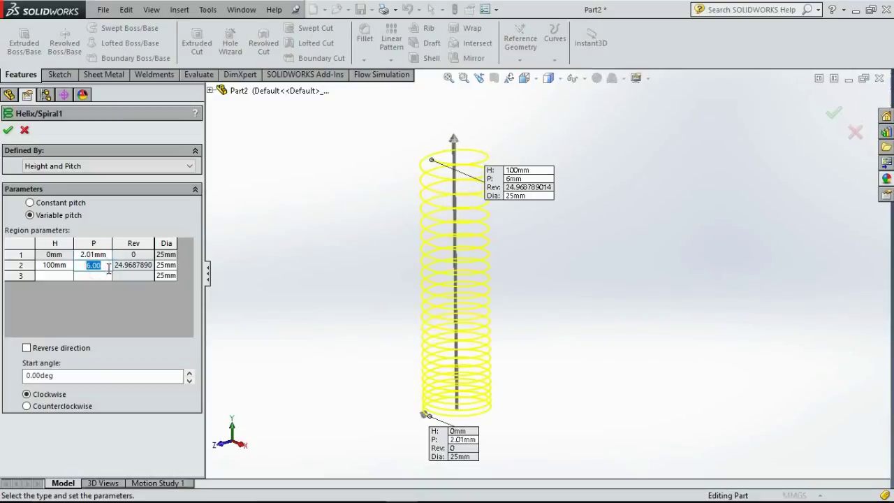
pyautogui.write('2.')
pyautogui.click(57, 269)
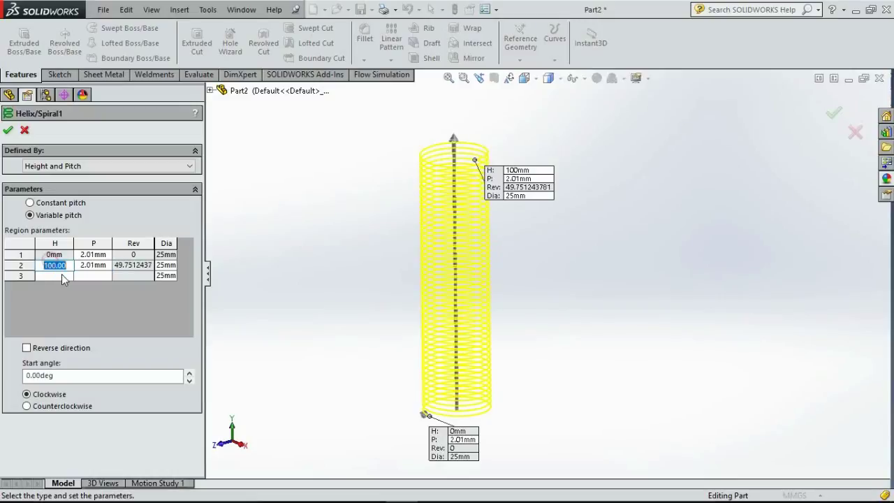
pyautogui.write('3')
pyautogui.press('Tab')
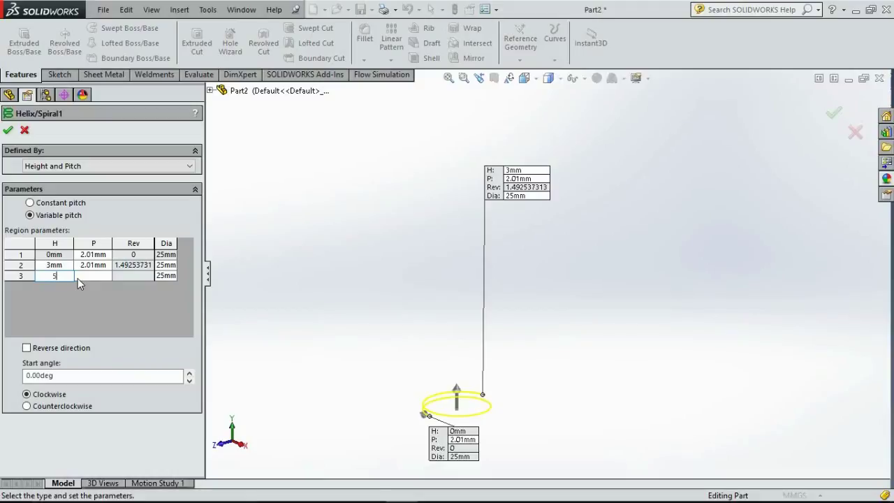
# Step: Set row 3 to 5 mm height with 6 mm pitch
pyautogui.write('5')
pyautogui.click(101, 278)
pyautogui.write('6')
pyautogui.press('Return')
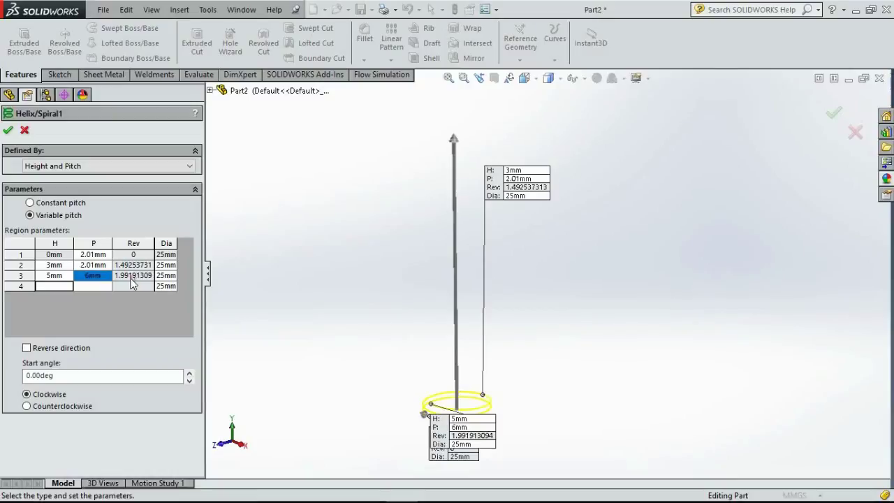
# Step: Set row 4 to 95 mm height with 6 mm pitch
pyautogui.click(55, 287)
pyautogui.write('95')
pyautogui.click(105, 287)
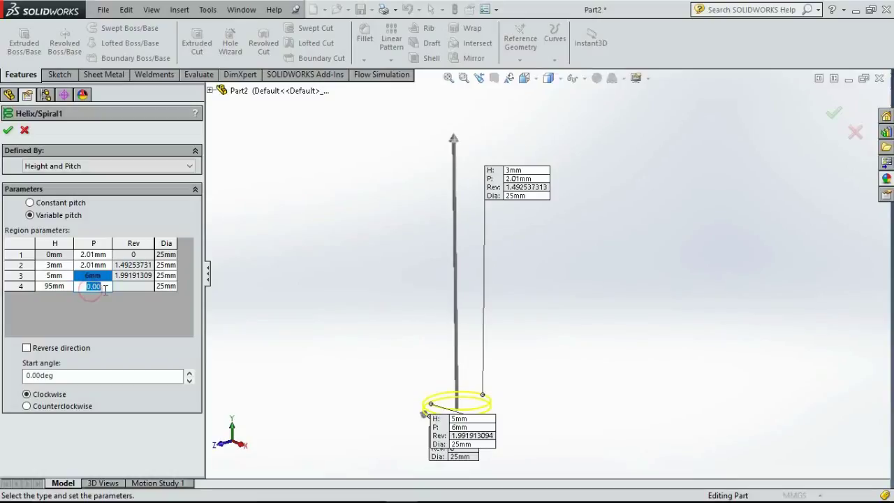
pyautogui.write('6')
pyautogui.click(123, 291)
# Step: Add 97 mm and 100 mm regions at 2.01 mm pitch and accept the helix
pyautogui.click(55, 297)
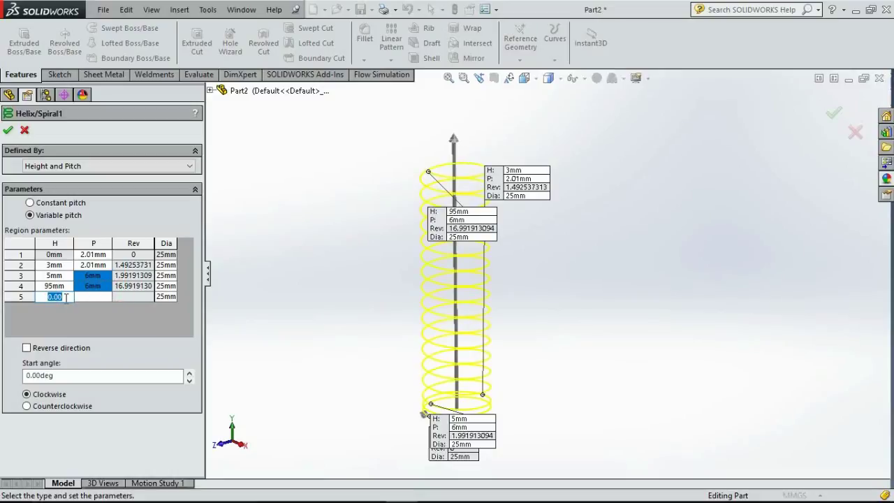
pyautogui.write('97')
pyautogui.click(105, 296)
pyautogui.write('2.01')
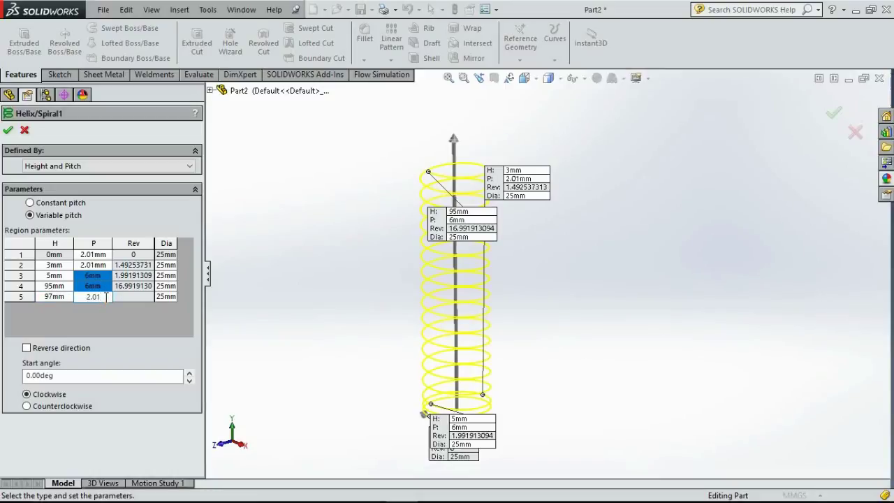
pyautogui.click(126, 298)
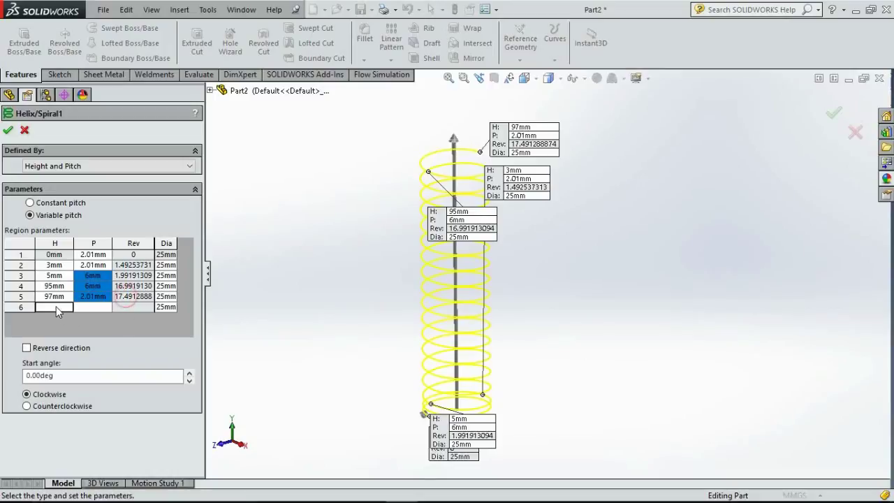
pyautogui.click(56, 307)
pyautogui.write('100mm')
pyautogui.click(93, 308)
pyautogui.write('2.01')
pyautogui.click(139, 308)
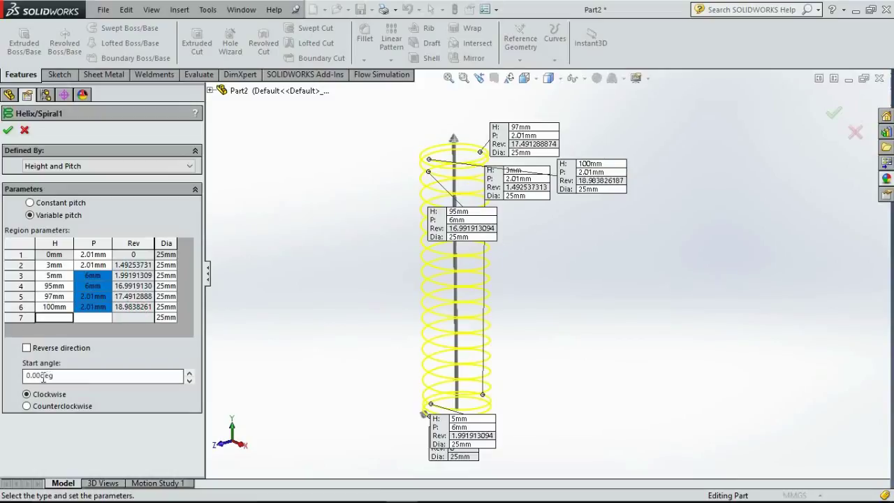
pyautogui.click(8, 130)
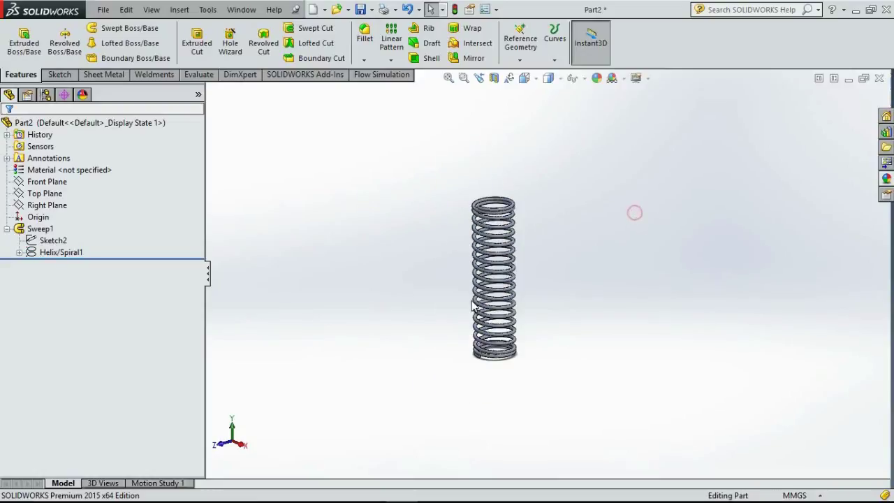
# Step: Zoom and orbit to inspect the tightly wound end coils of the rebuilt spring
pyautogui.press('f')
pyautogui.moveTo(540, 385); pyautogui.dragTo(550, 355, button='middle')
pyautogui.scroll(-6, 493, 409)
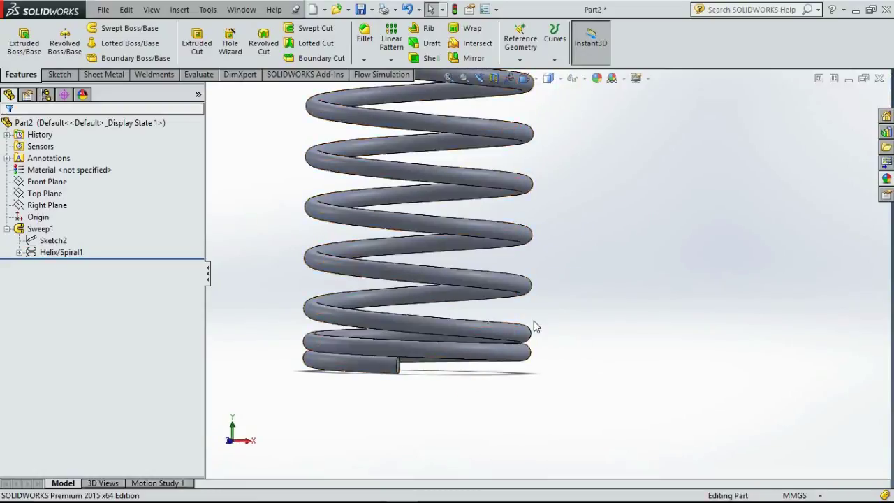
pyautogui.scroll(5, 547, 243)
pyautogui.scroll(-8, 543, 194)
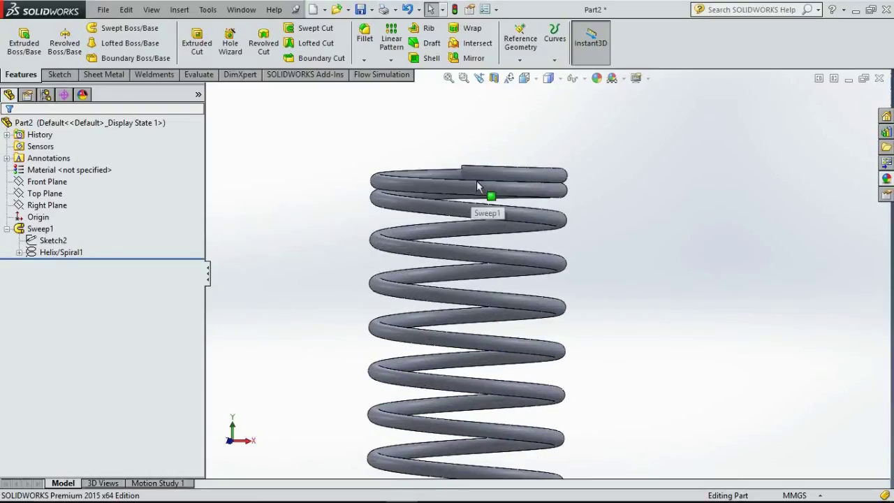
pyautogui.scroll(6, 466, 168)
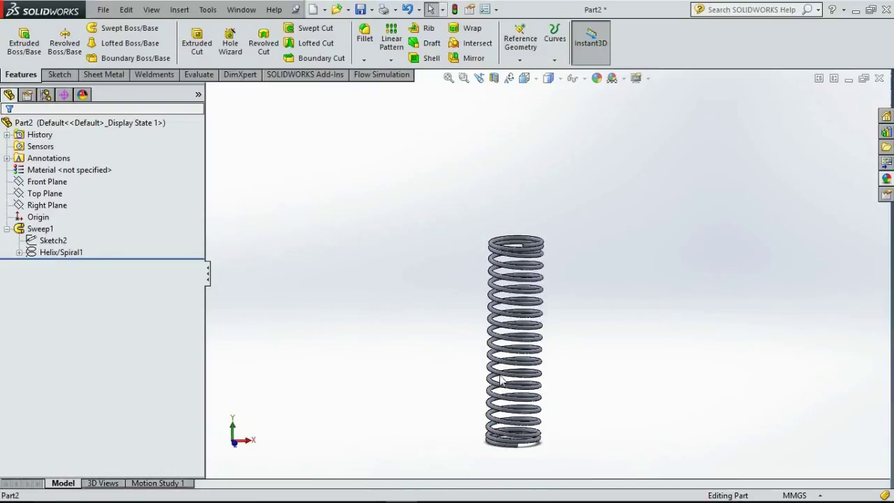
pyautogui.scroll(-2, 552, 360)
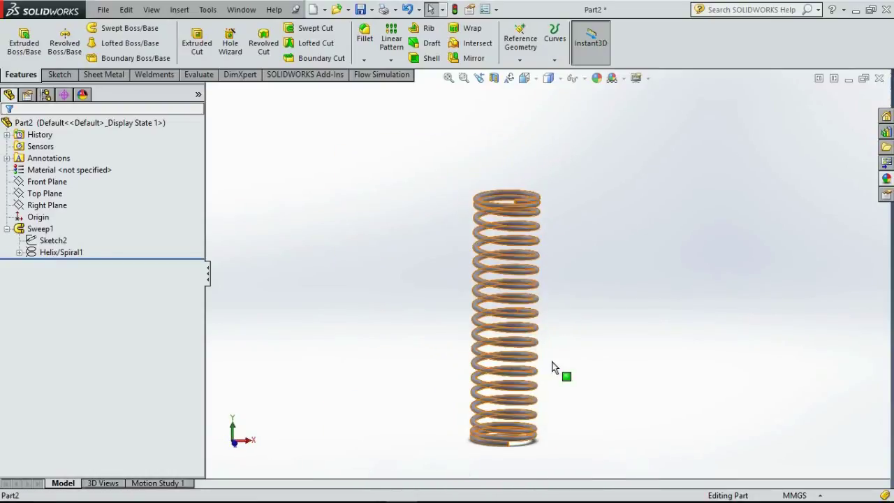
pyautogui.moveTo(573, 384); pyautogui.dragTo(554, 380, button='middle')
pyautogui.scroll(-1, 554, 380)
# Step: Start a new sketch on the Front Plane, viewed from the front
pyautogui.click(57, 74)
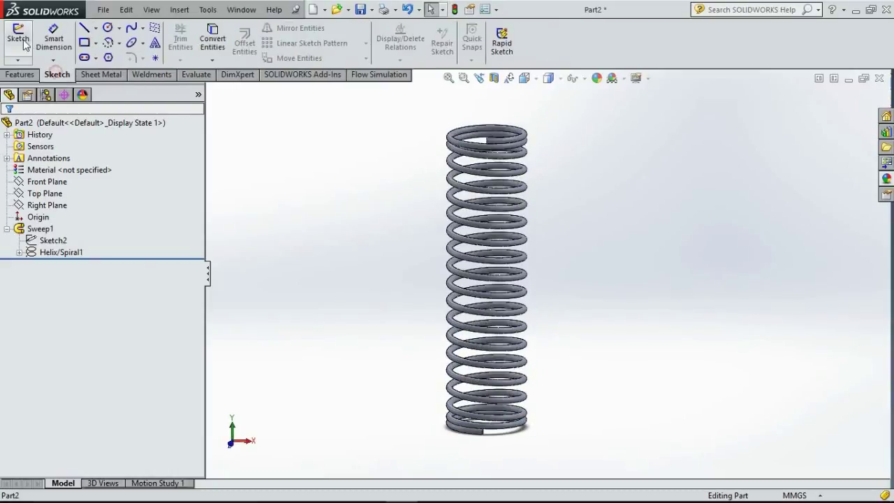
pyautogui.click(19, 38)
pyautogui.click(9, 94)
pyautogui.click(43, 182)
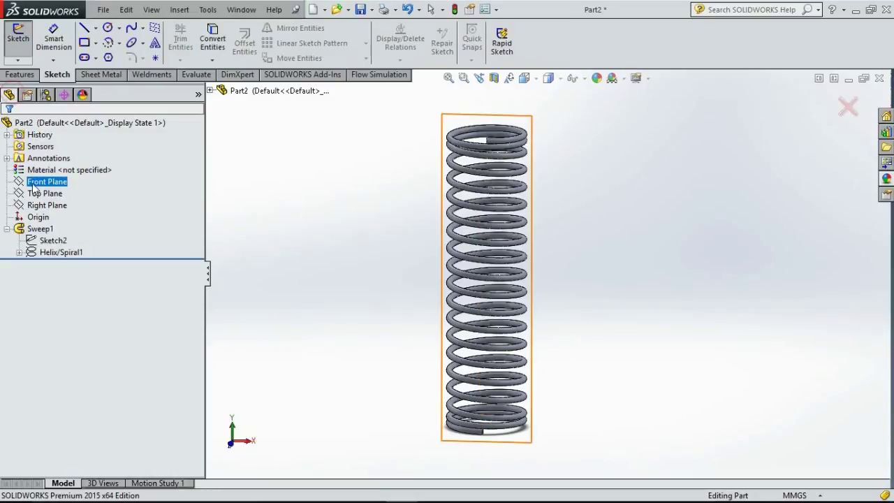
pyautogui.click(536, 79)
pyautogui.click(589, 145)
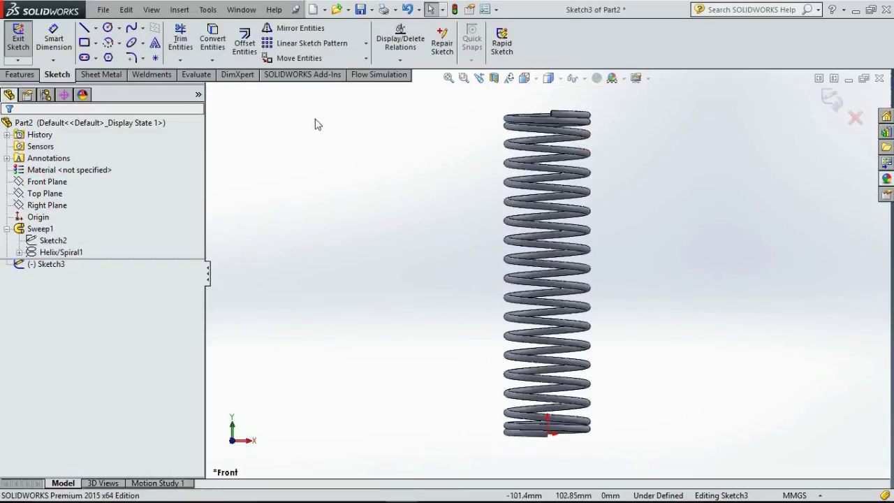
# Step: Draw corner rectangles across the spring's top and bottom ends
pyautogui.click(84, 42)
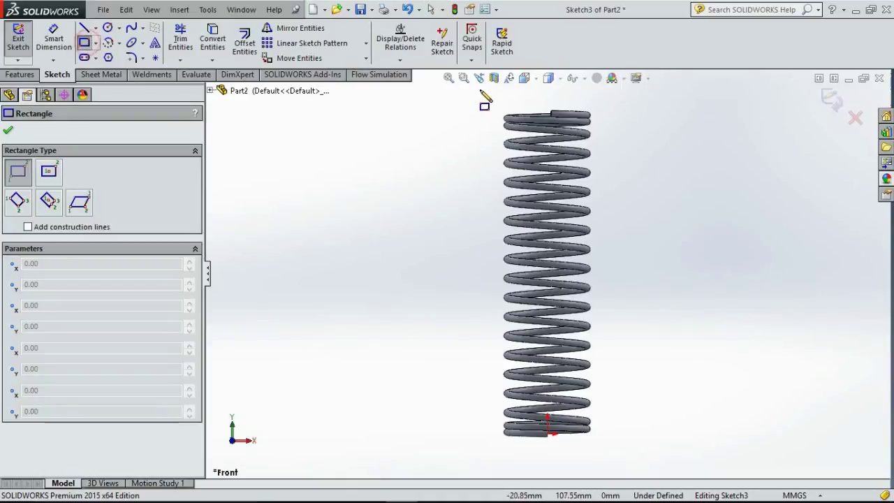
pyautogui.moveTo(479, 90)
pyautogui.mouseDown()
pyautogui.moveTo(619, 129)
pyautogui.moveTo(631, 127)
pyautogui.moveTo(627, 114)
pyautogui.mouseUp()
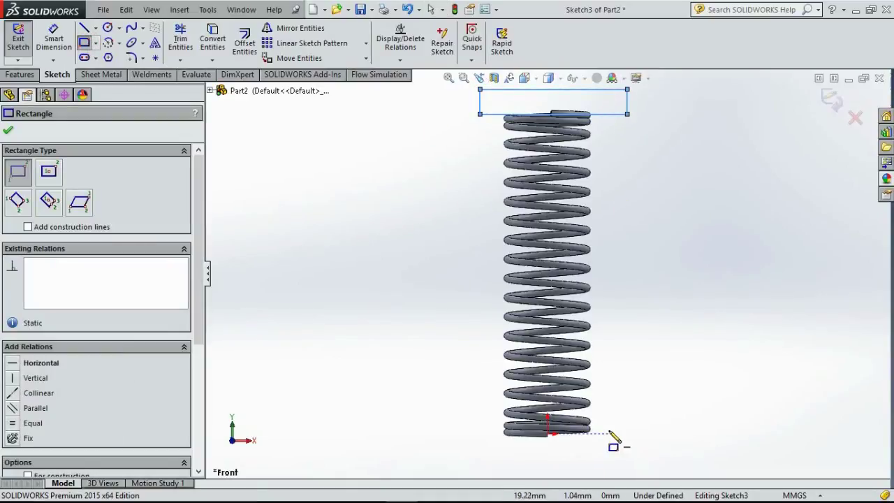
pyautogui.moveTo(617, 433); pyautogui.dragTo(465, 460)
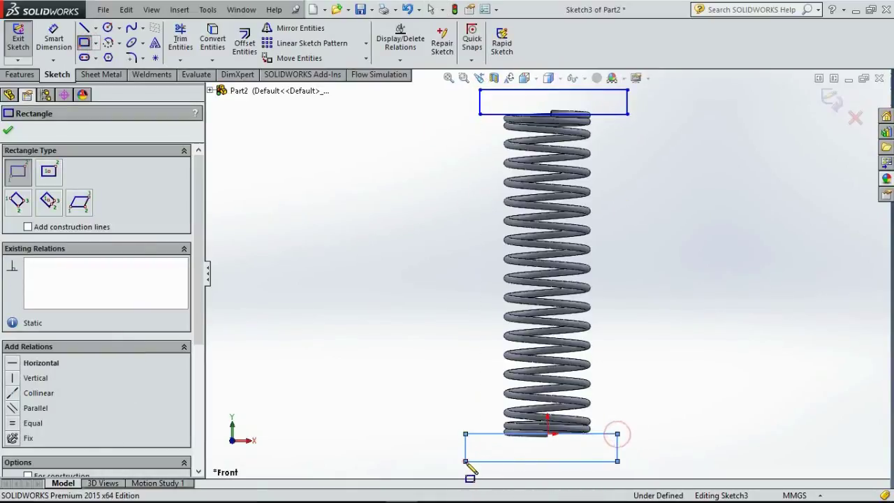
pyautogui.click(687, 235)
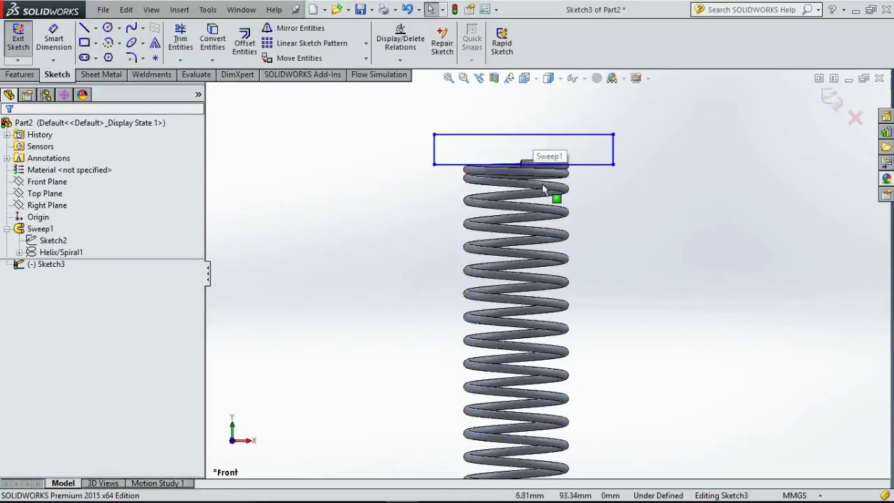
pyautogui.scroll(3, 544, 191)
pyautogui.scroll(-2, 572, 245)
pyautogui.scroll(2, 562, 399)
pyautogui.scroll(-3, 573, 398)
pyautogui.moveTo(574, 361); pyautogui.dragTo(583, 329, button='middle')
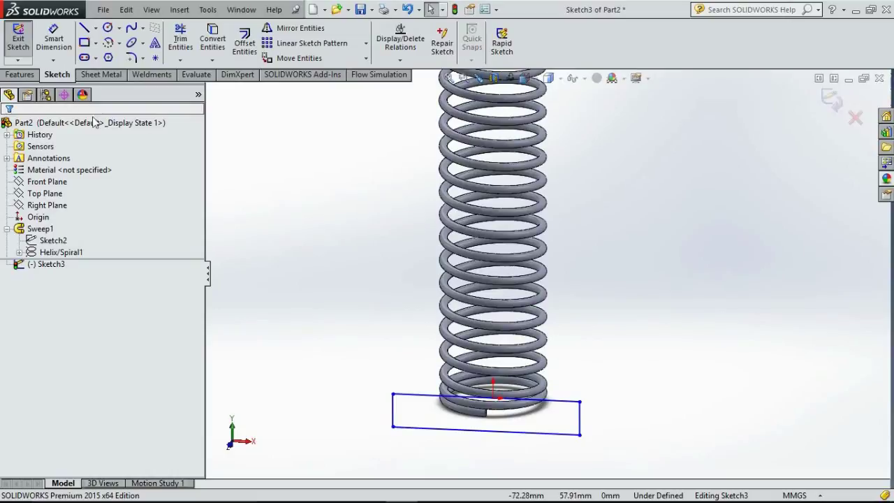
# Step: Cut-extrude the rectangles Through All - Both to grind both spring ends flat
pyautogui.click(20, 74)
pyautogui.click(197, 42)
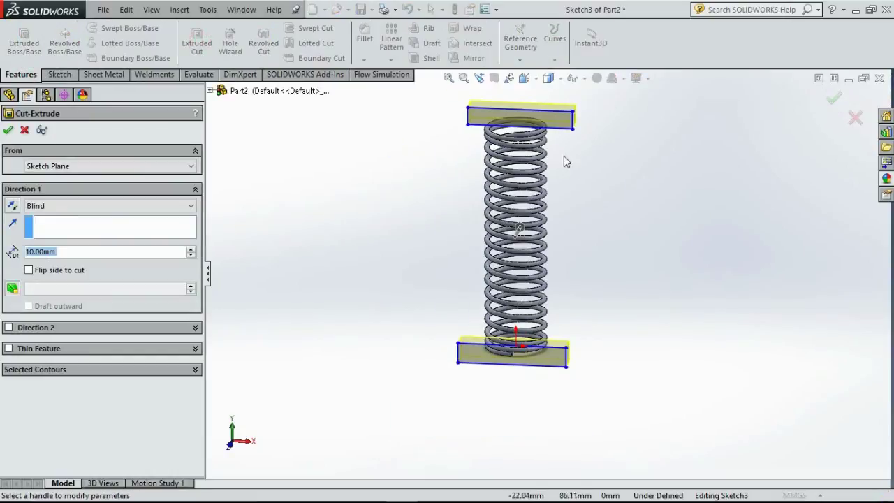
pyautogui.click(80, 205)
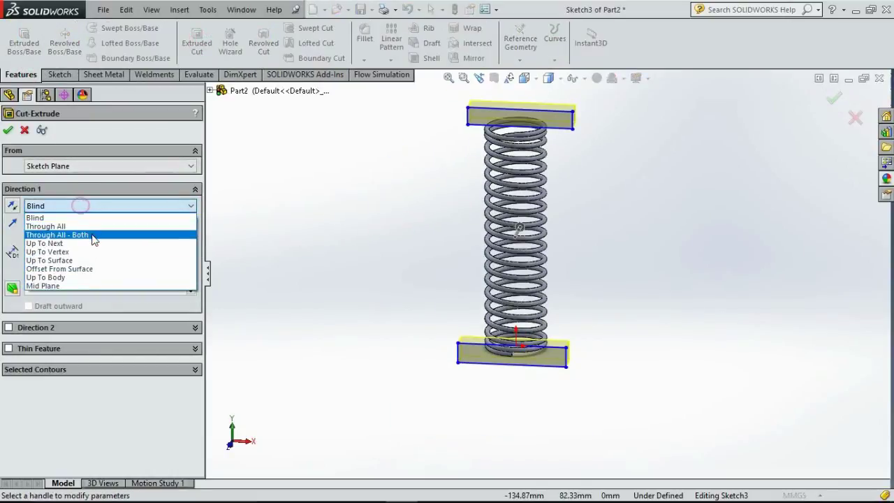
pyautogui.click(94, 234)
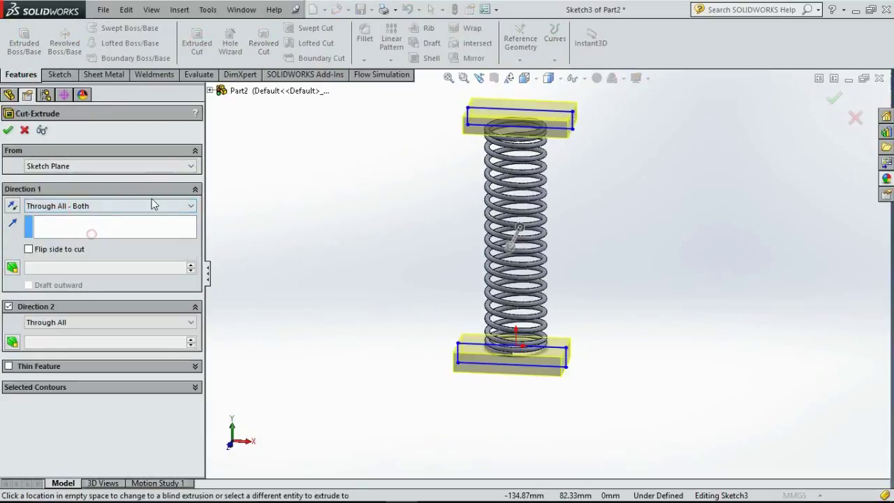
pyautogui.click(7, 129)
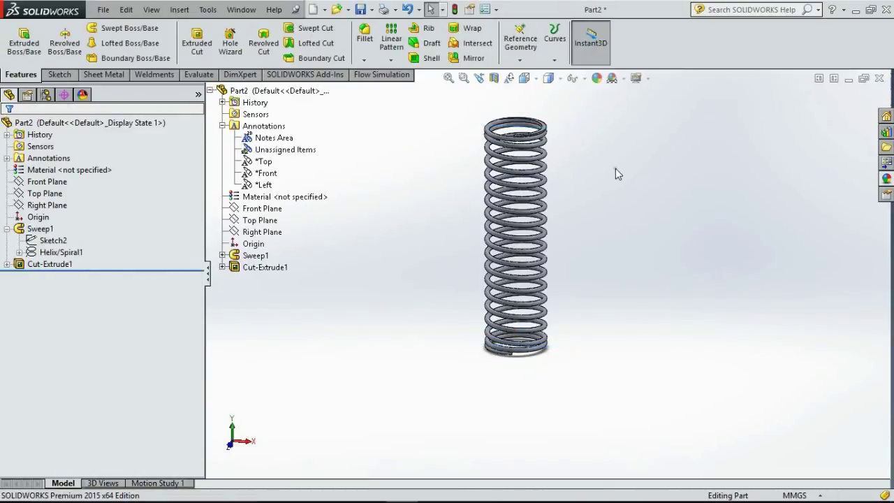
# Step: Orbit the spring to inspect the flattened top and bottom coils, then fit it to view
pyautogui.scroll(-5, 551, 140)
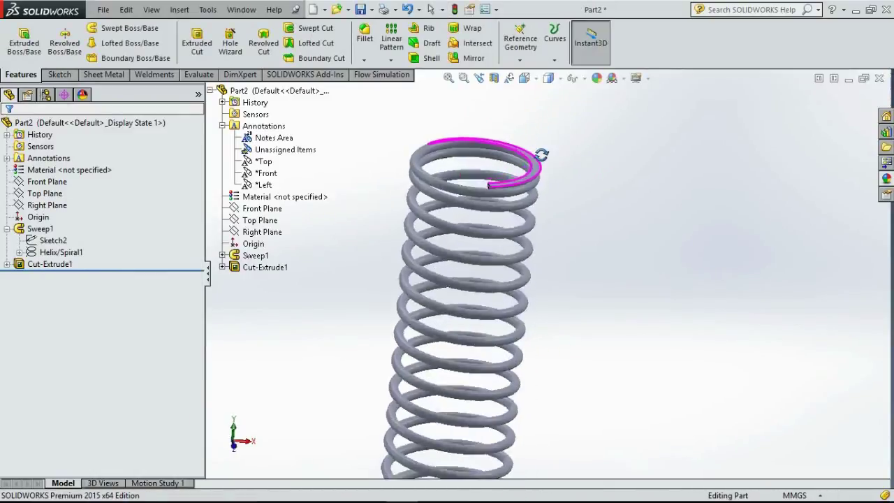
pyautogui.moveTo(543, 160); pyautogui.dragTo(540, 185, button='middle')
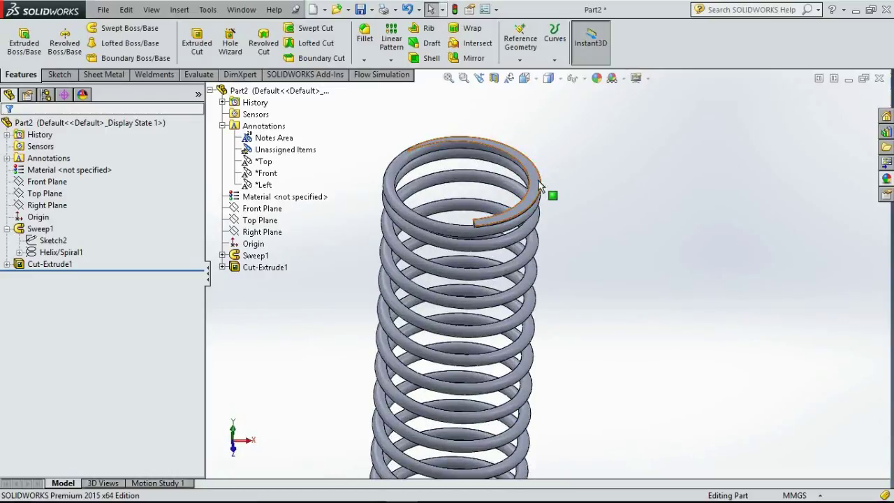
pyautogui.click(540, 185)
pyautogui.scroll(5, 555, 273)
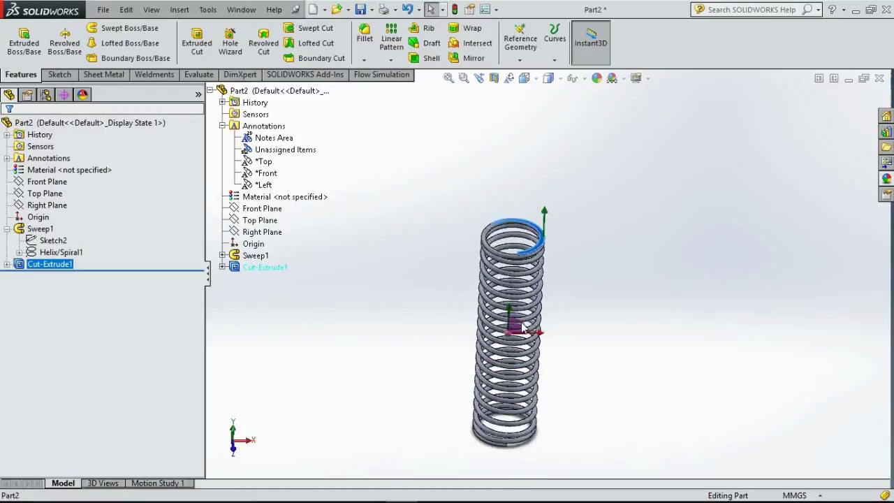
pyautogui.moveTo(522, 327); pyautogui.dragTo(542, 331, button='middle')
pyautogui.scroll(-5, 479, 377)
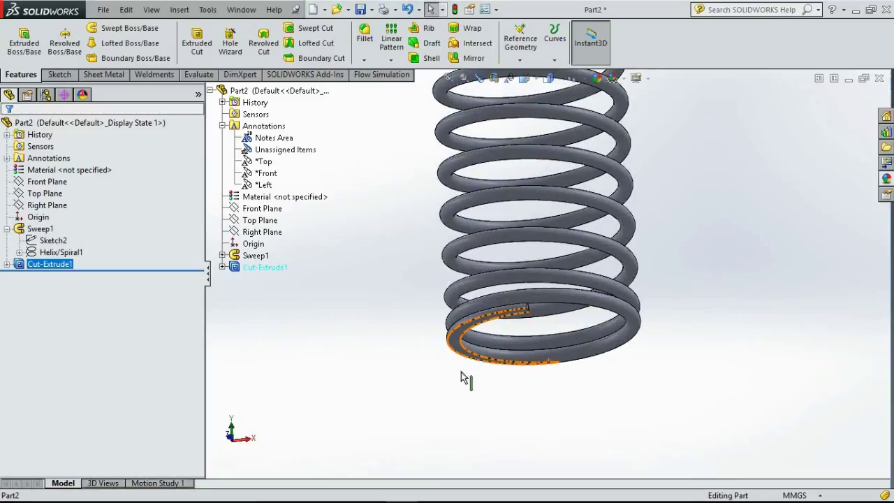
pyautogui.click(461, 366)
pyautogui.moveTo(458, 359); pyautogui.dragTo(555, 465, button='middle')
pyautogui.click(555, 465)
pyautogui.keyDown('ctrl'); pyautogui.moveTo(616, 272); pyautogui.dragTo(654, 201, button='middle'); pyautogui.keyUp('ctrl')
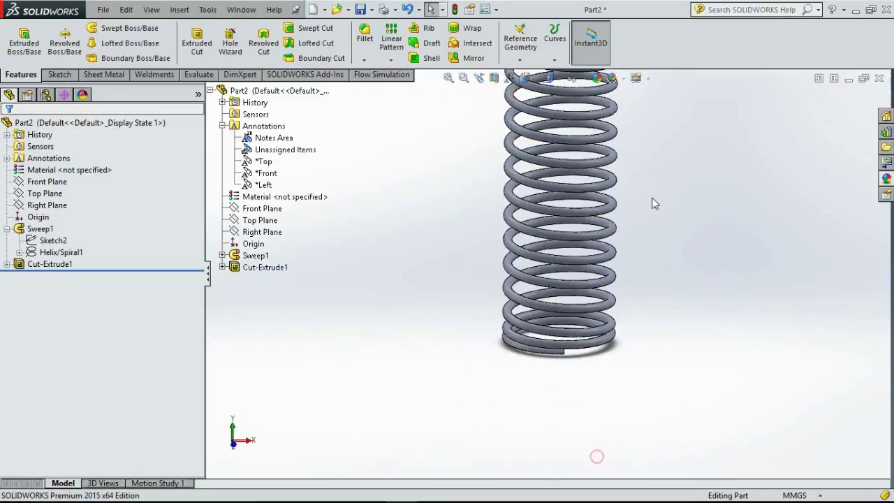
pyautogui.press('f')
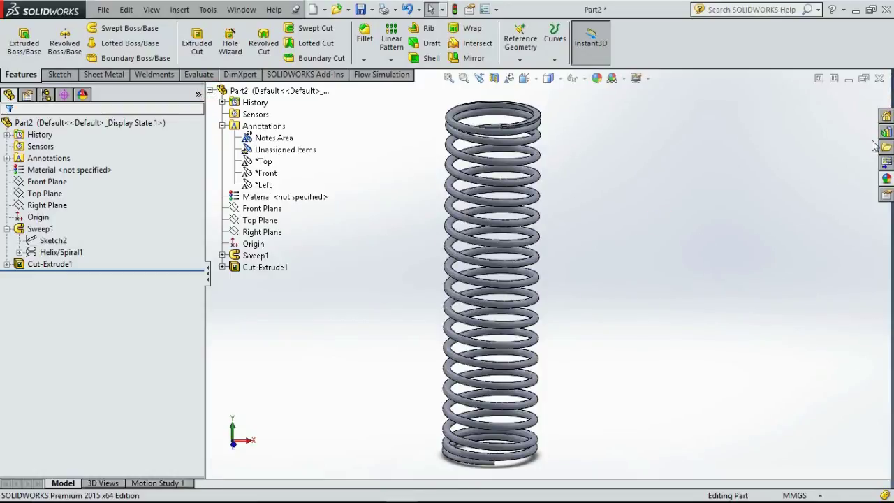
# Step: Load the PhotoView 360 add-in and display its Render Tools
pyautogui.click(296, 75)
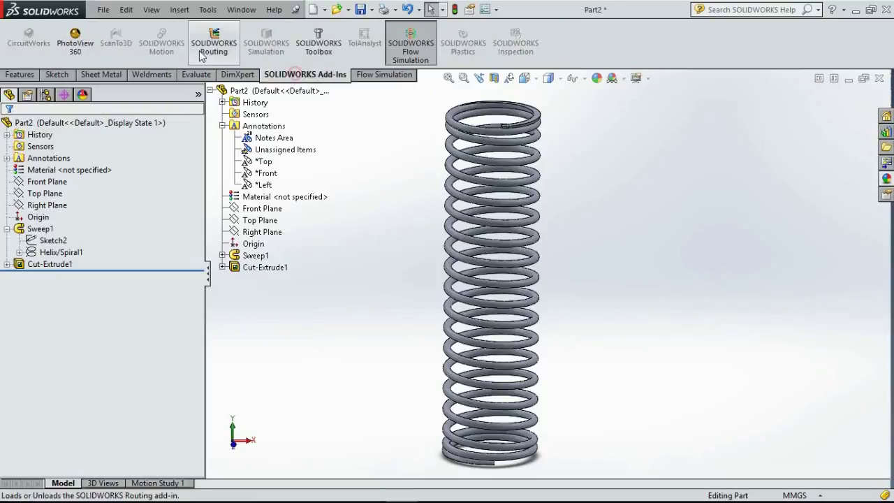
pyautogui.click(75, 42)
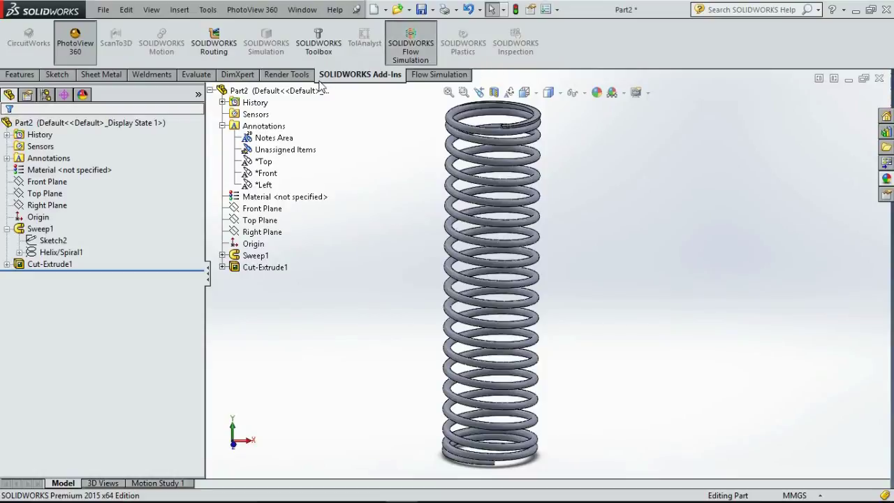
pyautogui.click(284, 75)
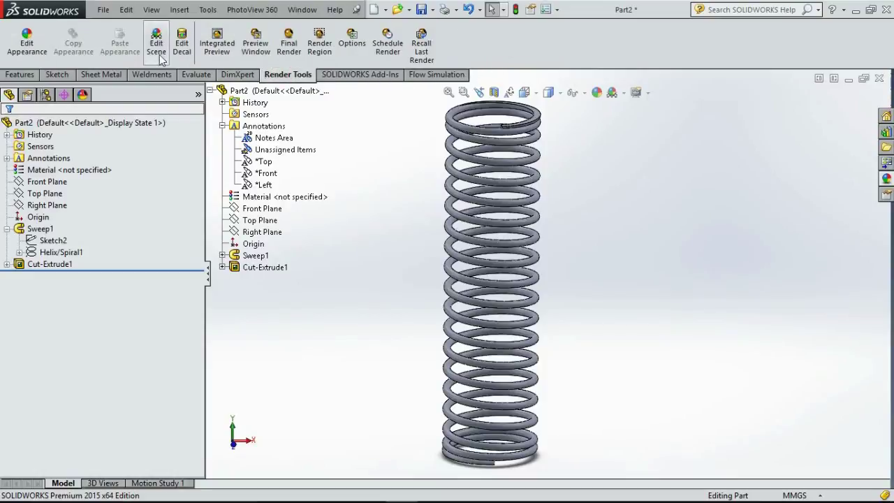
# Step: Start a PhotoView 360 preview render of the spring and maximize its window
pyautogui.click(251, 53)
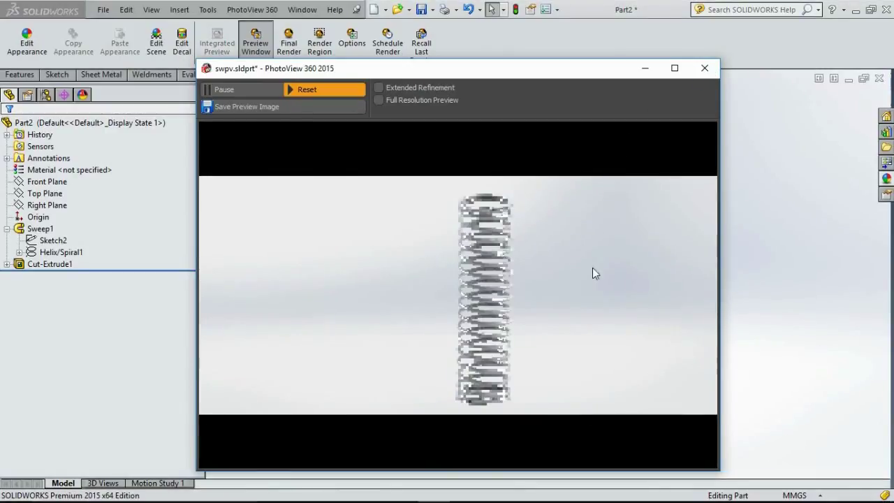
pyautogui.click(675, 68)
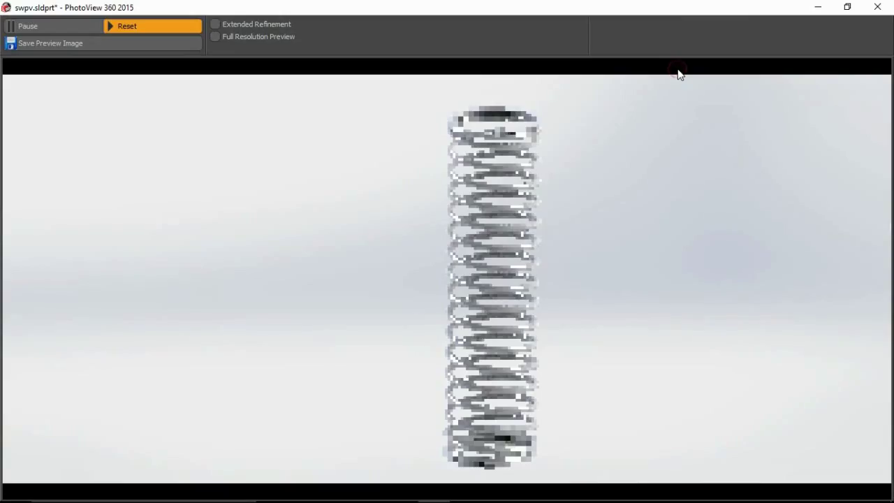